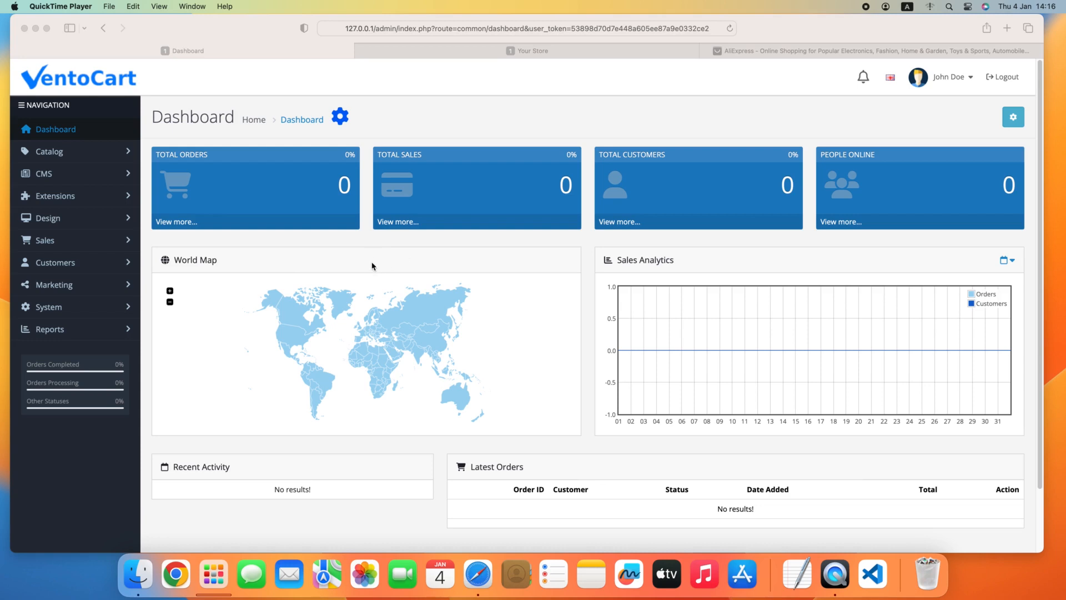
Upload aliexpress_import.ocmod.zip to the Extension Installer and install the Aiexpress Importer extension
left_click(81, 206)
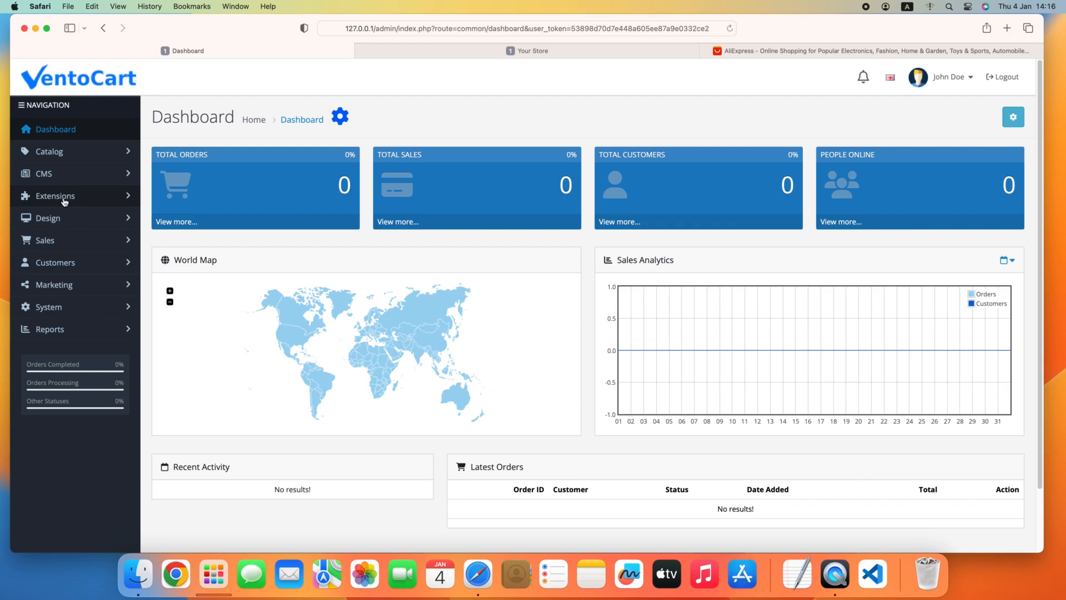
left_click(60, 198)
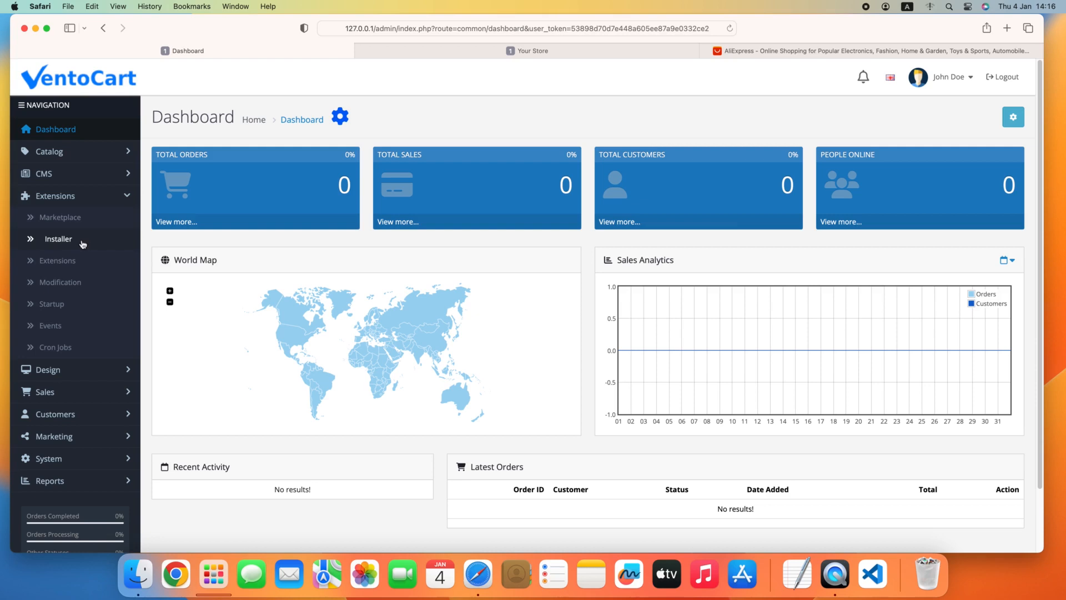
left_click(64, 242)
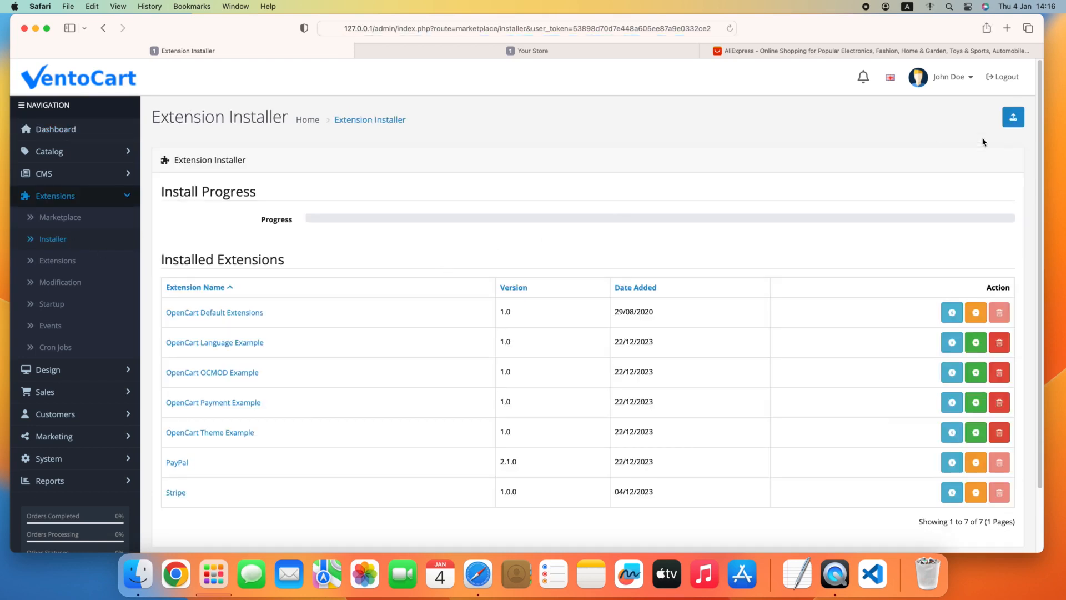
left_click(1011, 123)
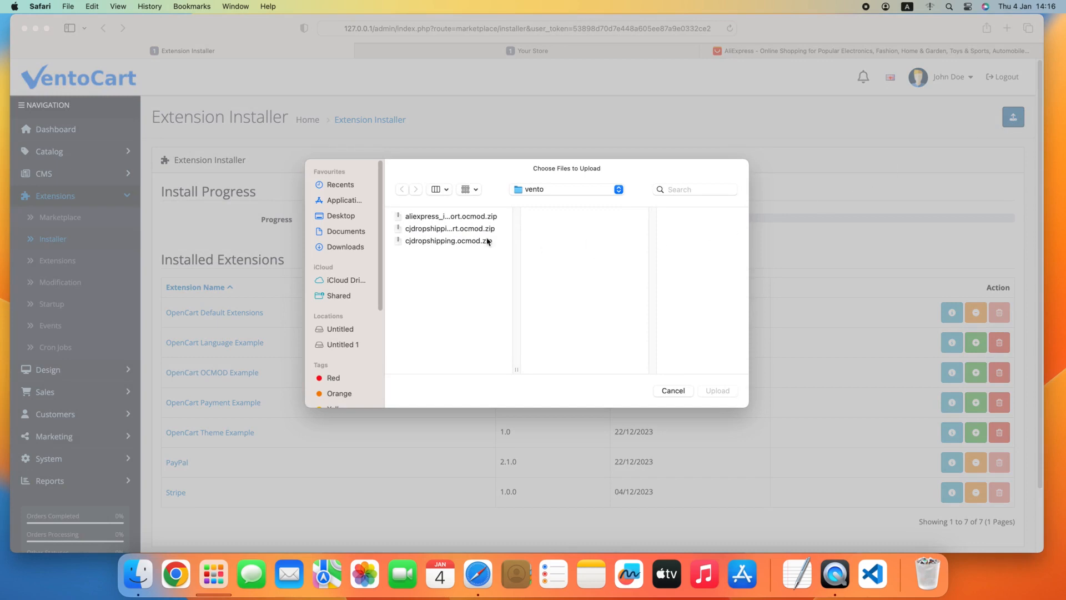
left_click(455, 218)
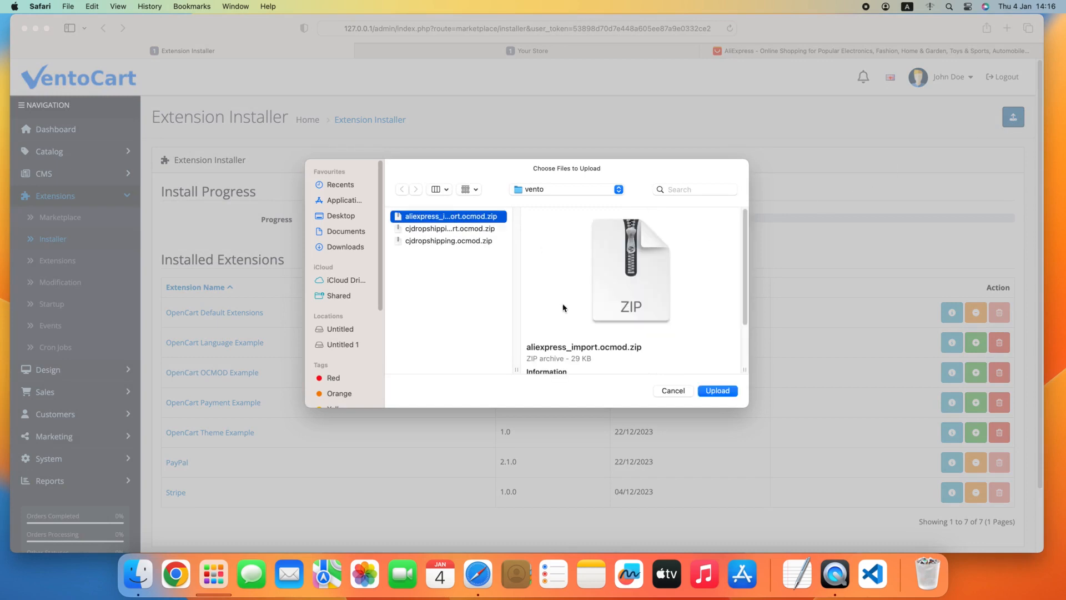
left_click(720, 392)
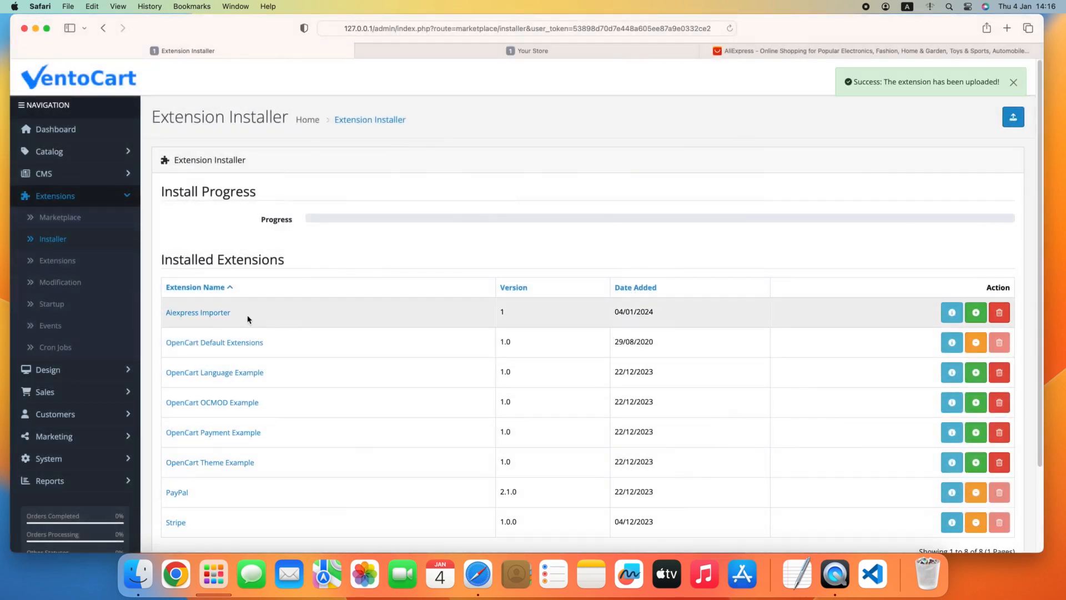
left_click(976, 314)
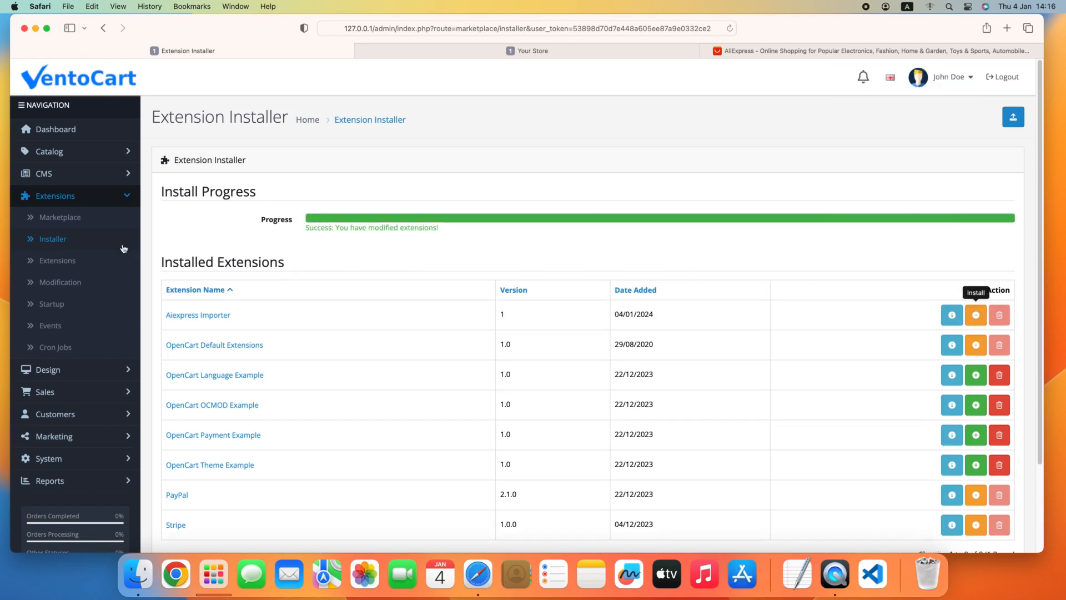
Filter the extension list to the Other type and install AliExpress DropShipping
left_click(64, 263)
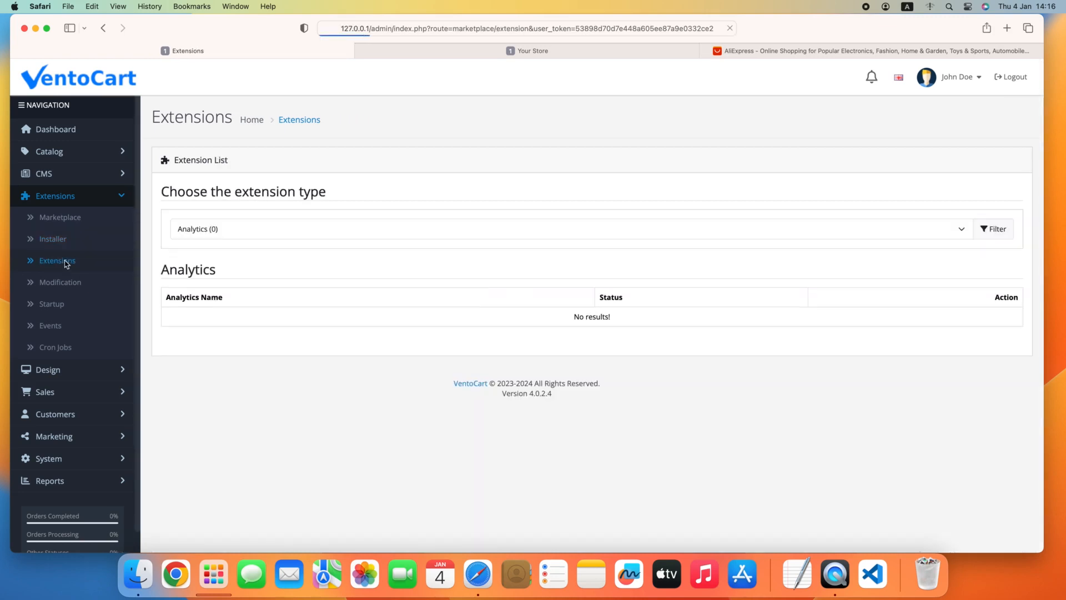
left_click(303, 233)
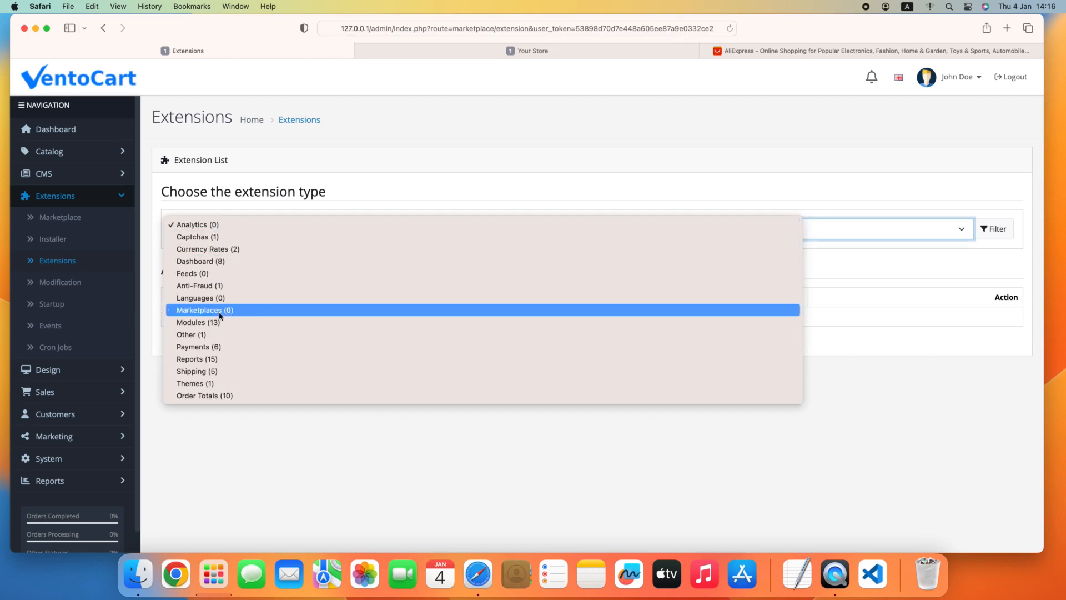
left_click(193, 335)
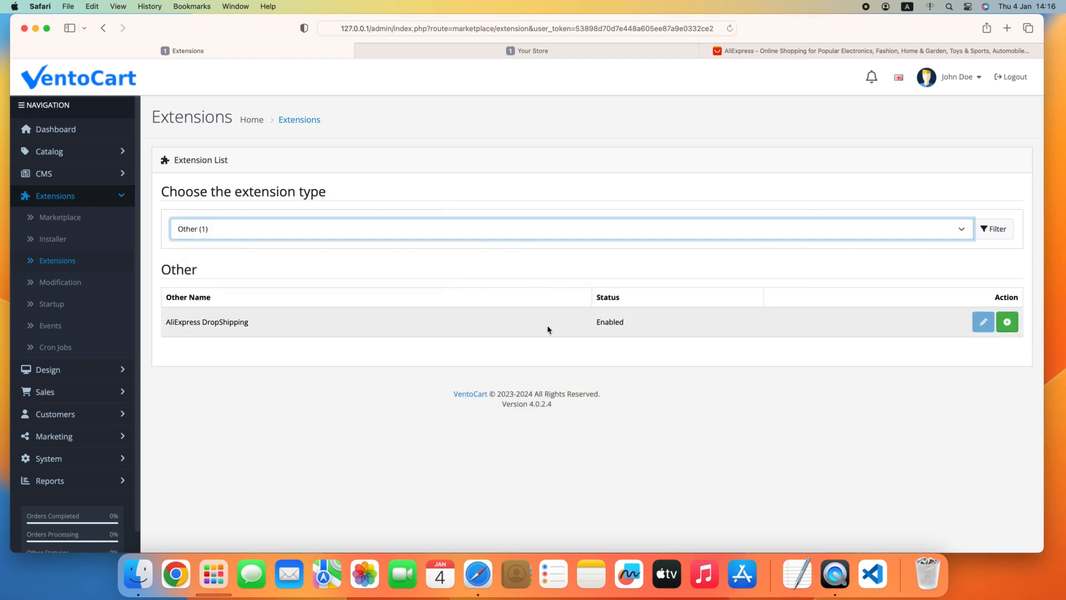
left_click(1007, 322)
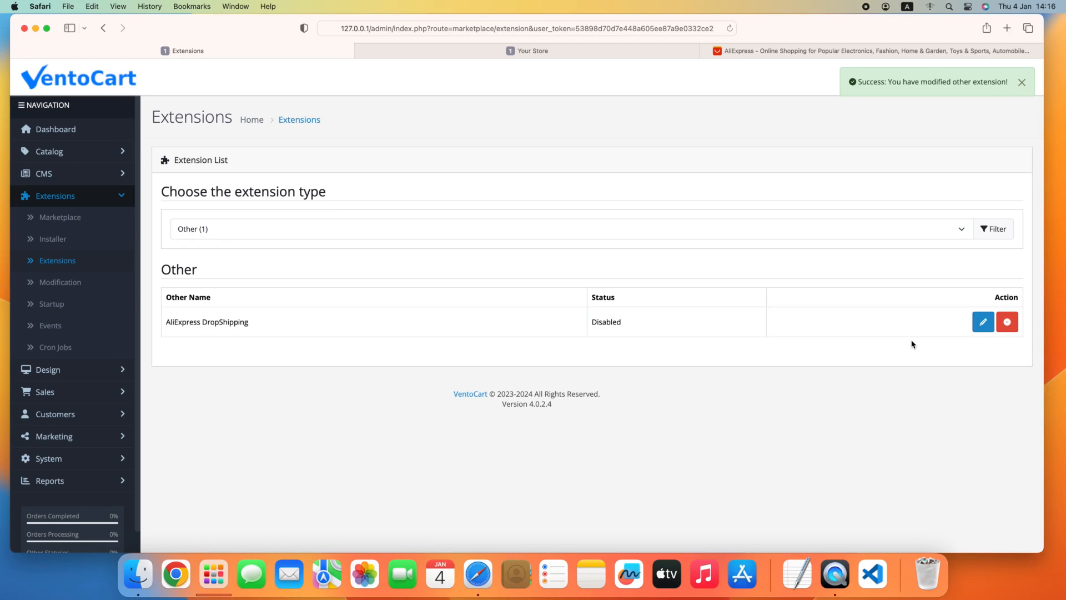
Set the status of the AliExpress DropShipping extension to Enabled and save its settings
left_click(983, 322)
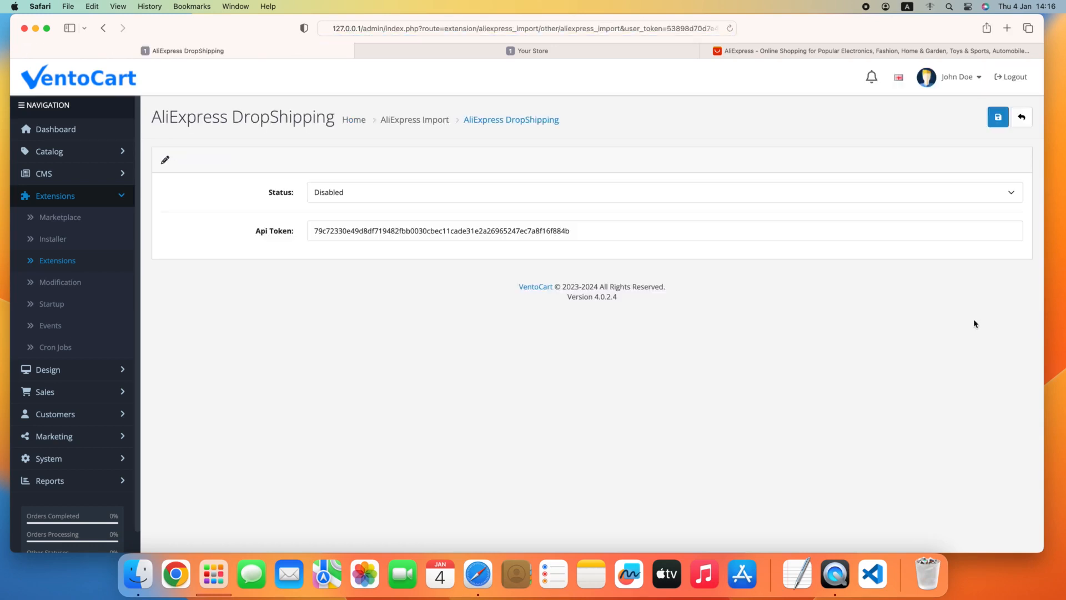
left_click(340, 195)
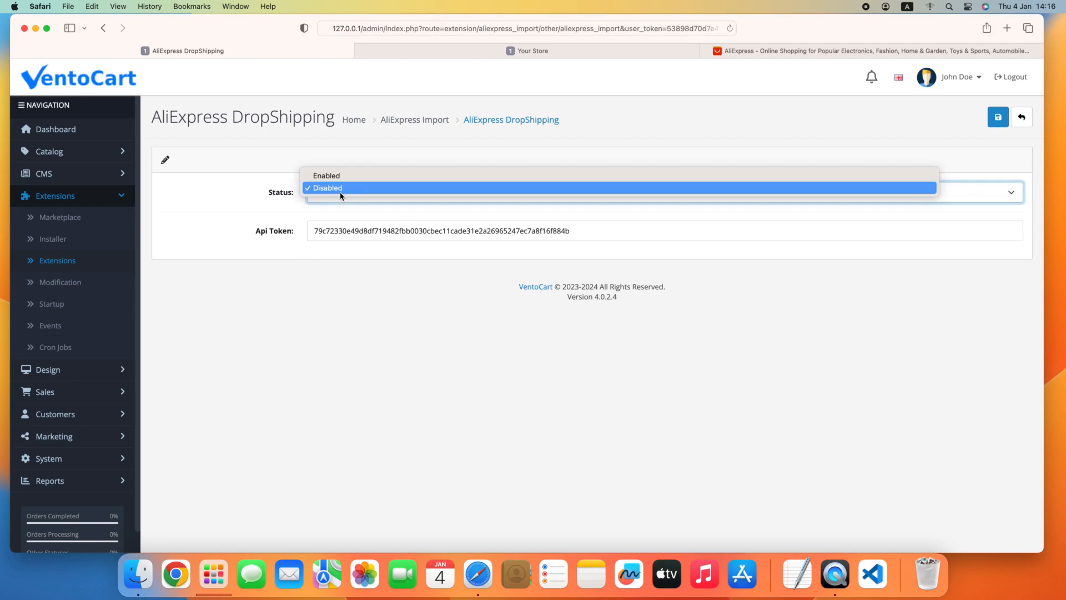
left_click(328, 179)
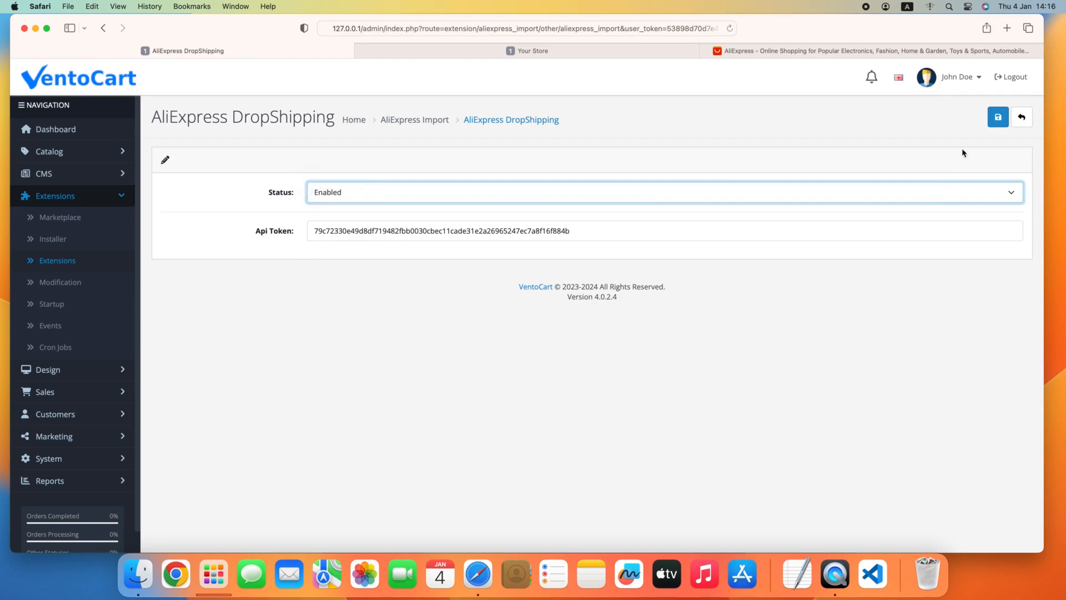
left_click(998, 121)
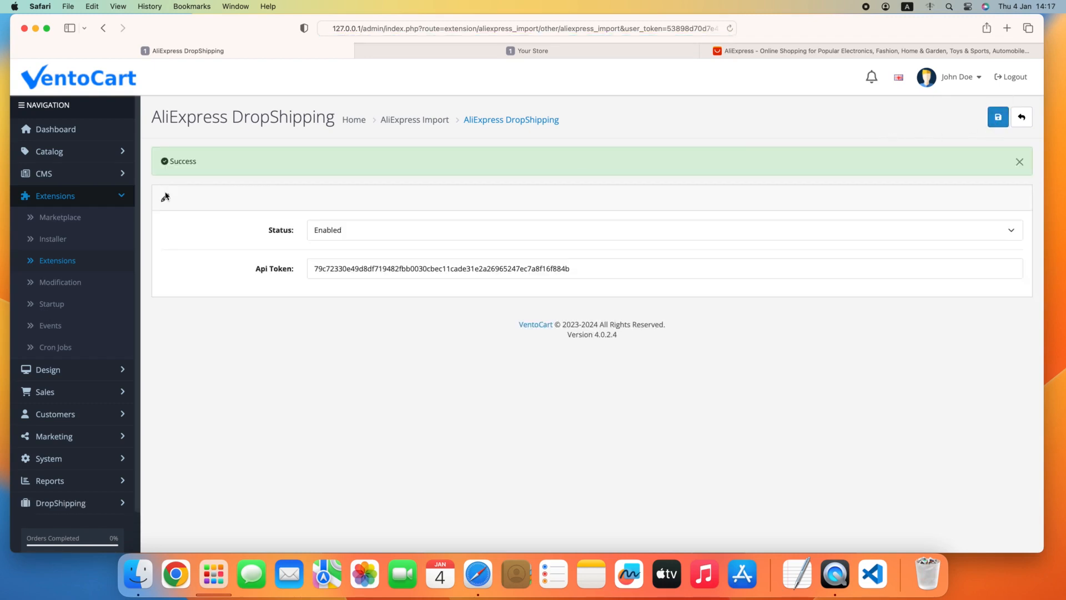
View the AliExpress Orders and AliExpress Products pages of the DropShipping section
left_click(122, 198)
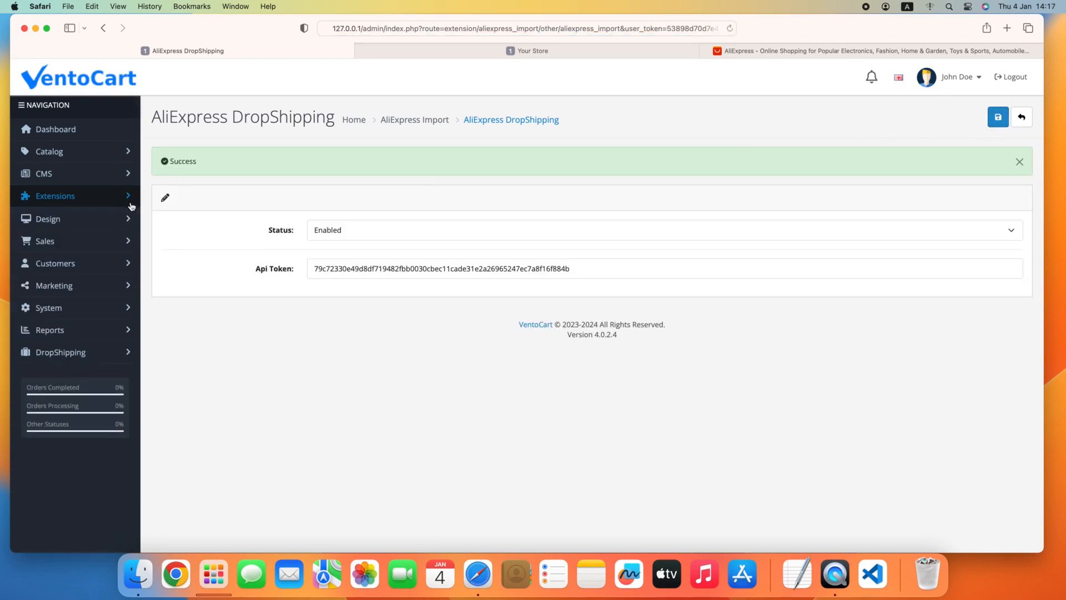
left_click(58, 357)
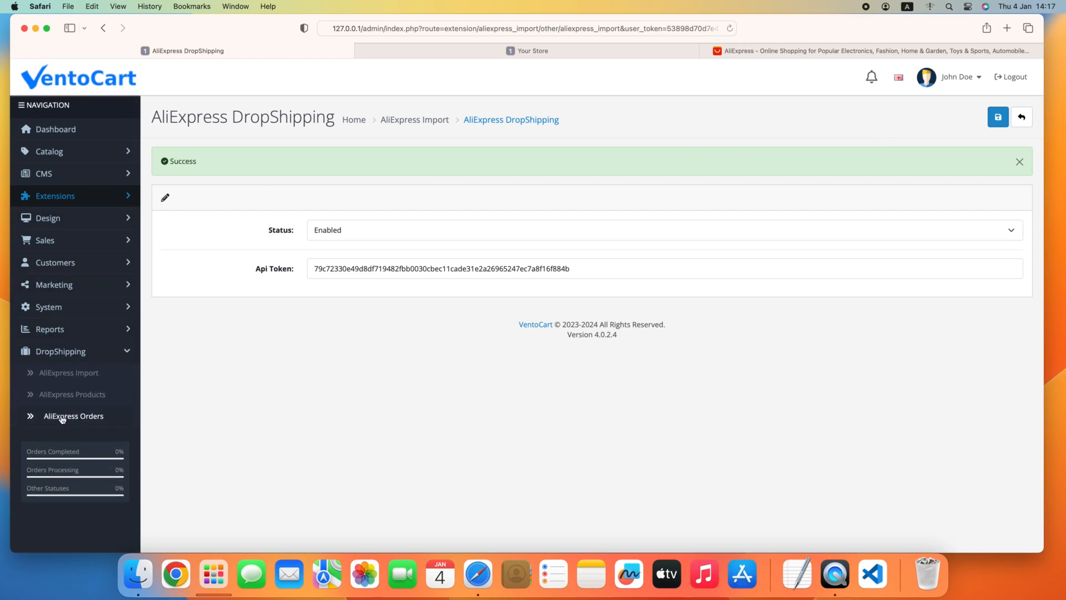
left_click(71, 418)
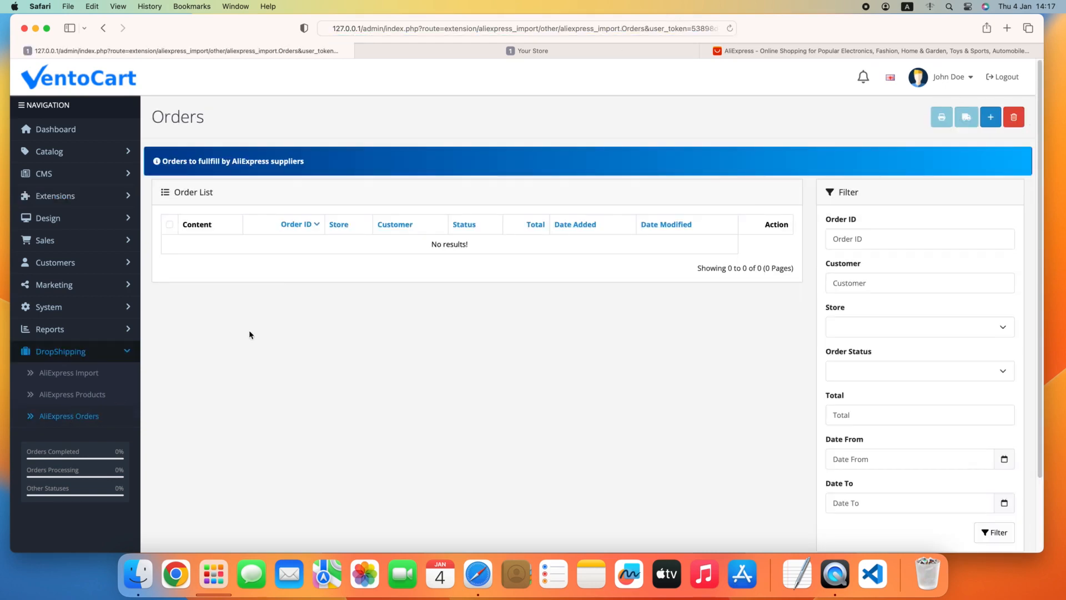
left_click(61, 394)
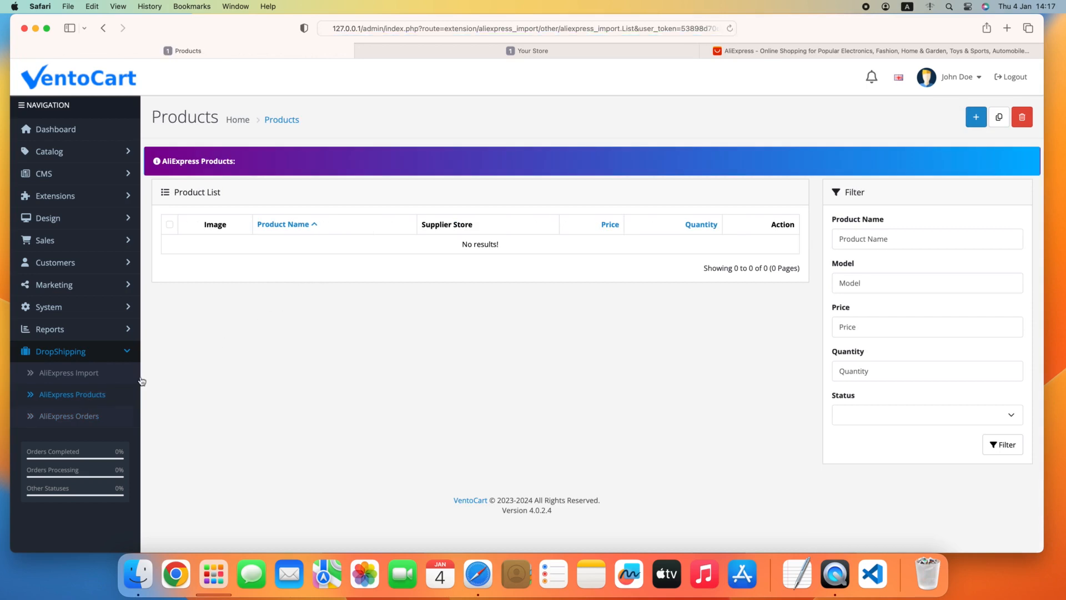
Open the AliExpress Import page and review the available ship-to countries and price currencies
left_click(91, 376)
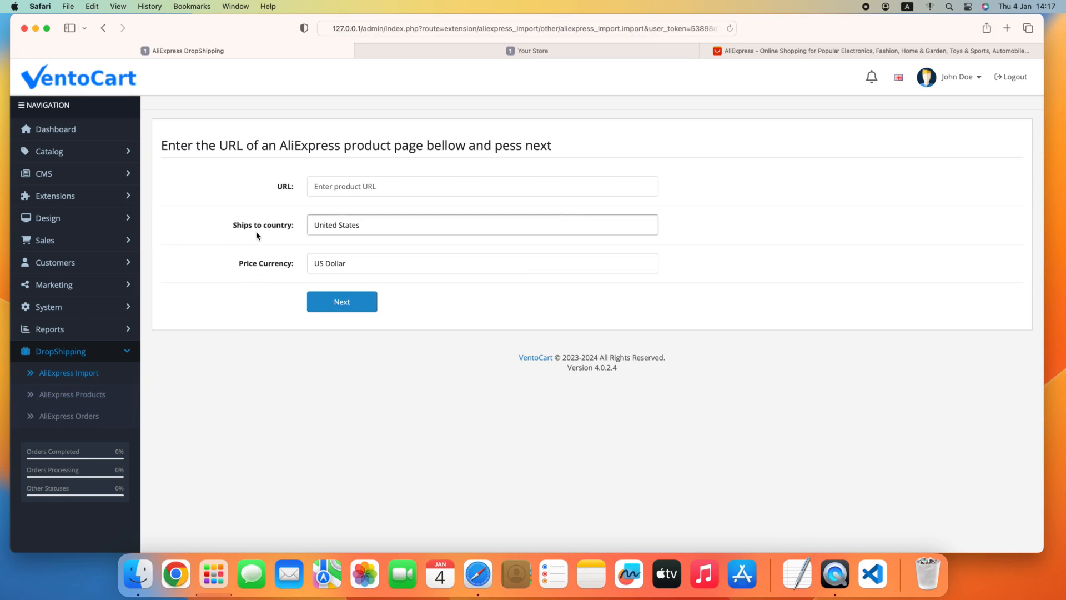
left_click(343, 232)
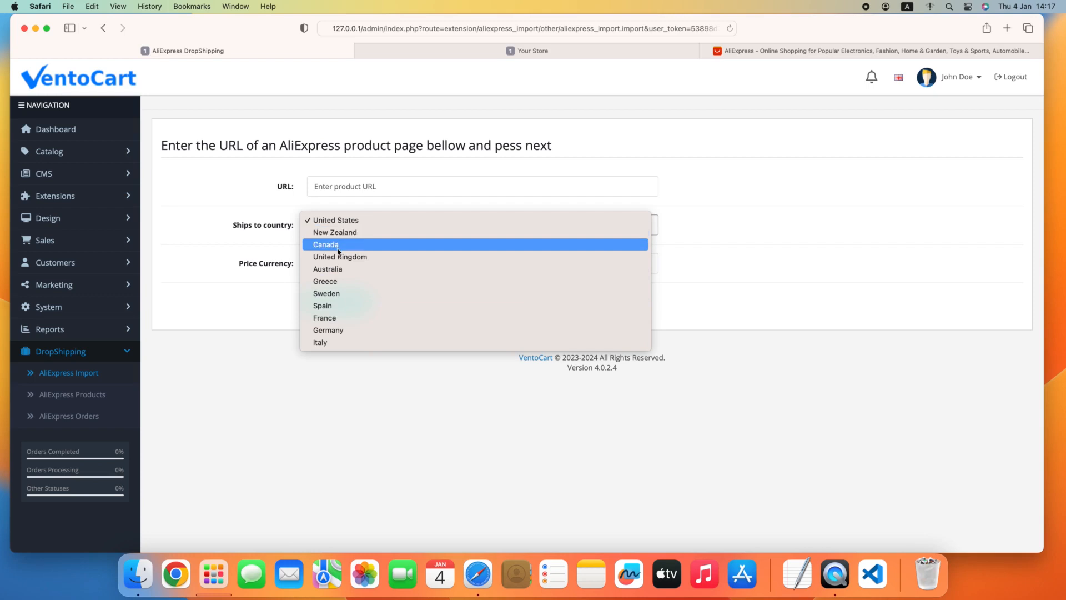
left_click(257, 242)
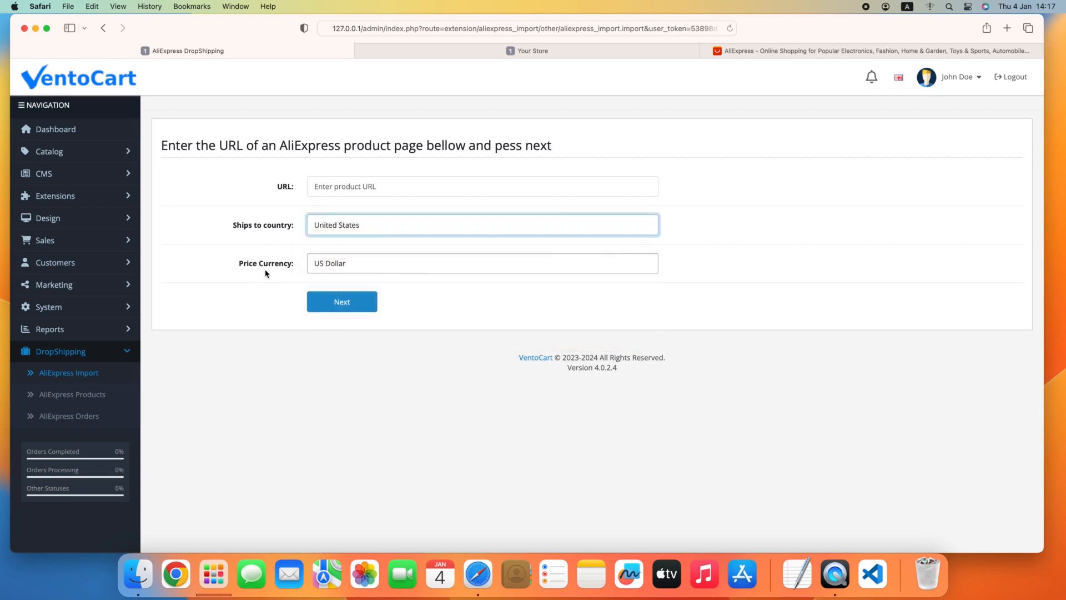
left_click(291, 268)
left_click(252, 282)
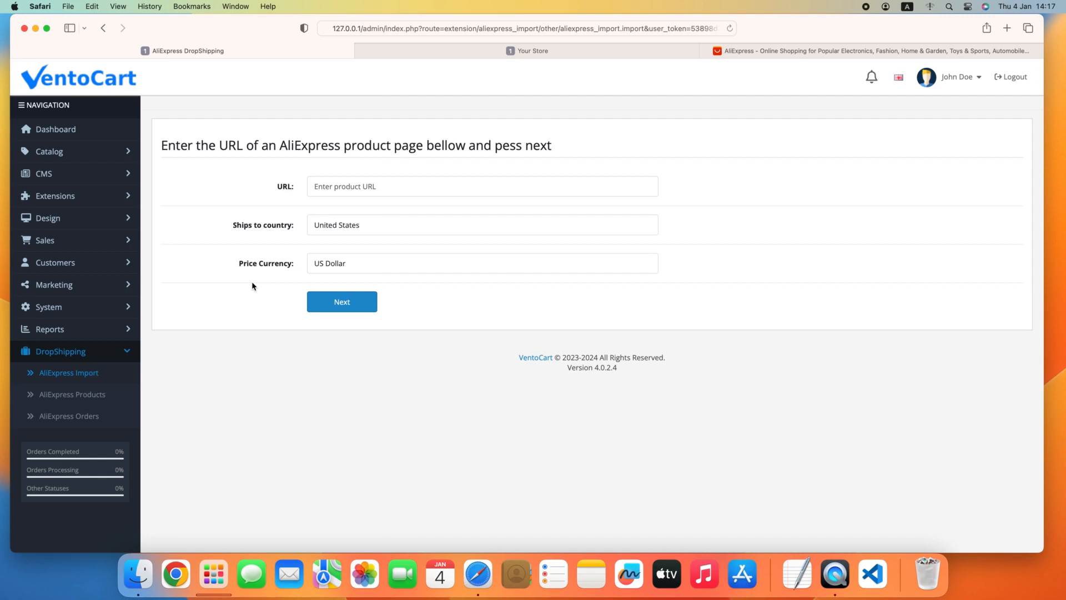
left_click(250, 263)
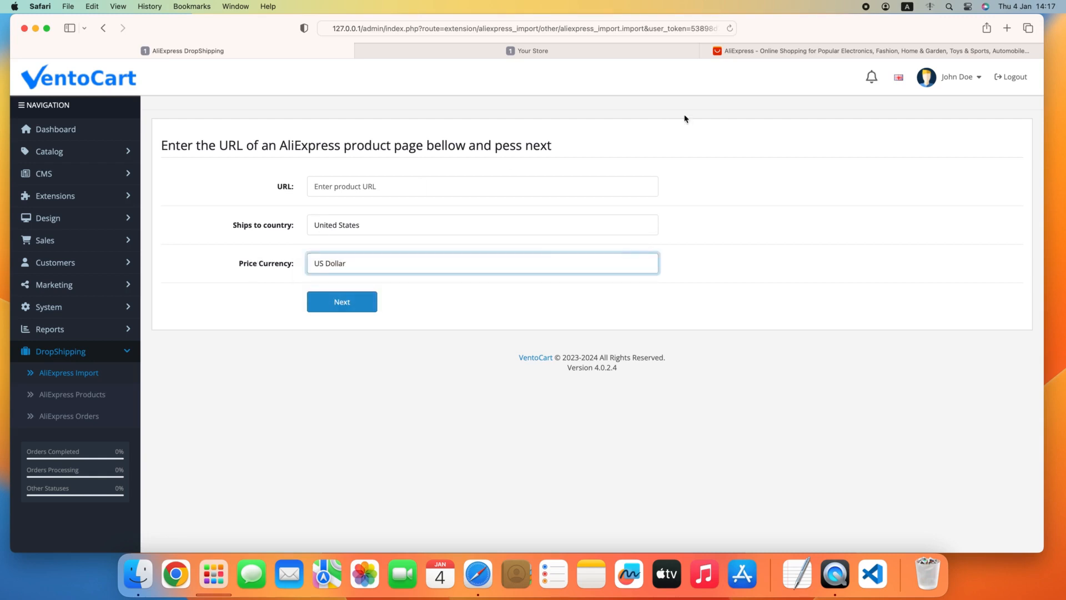
Switch to the open AliExpress website and accept its cookies
left_click(741, 51)
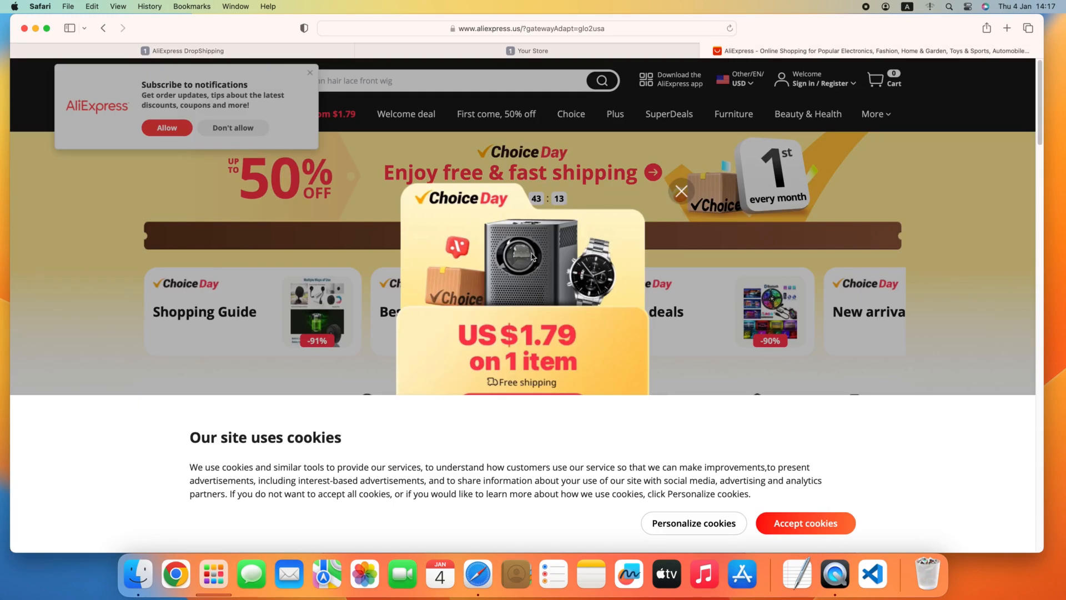
left_click(806, 535)
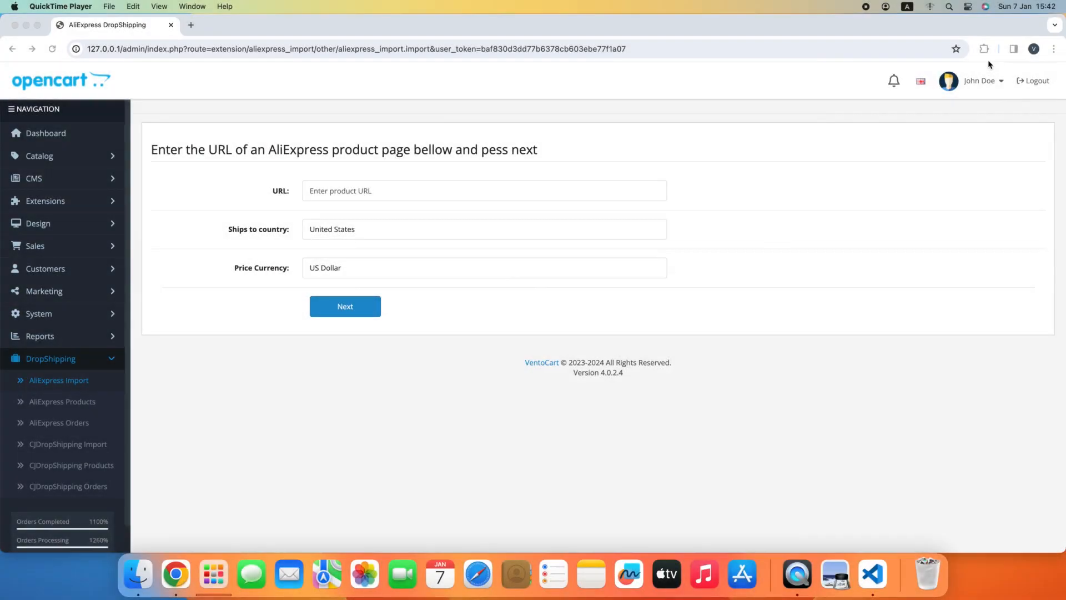
left_click(985, 49)
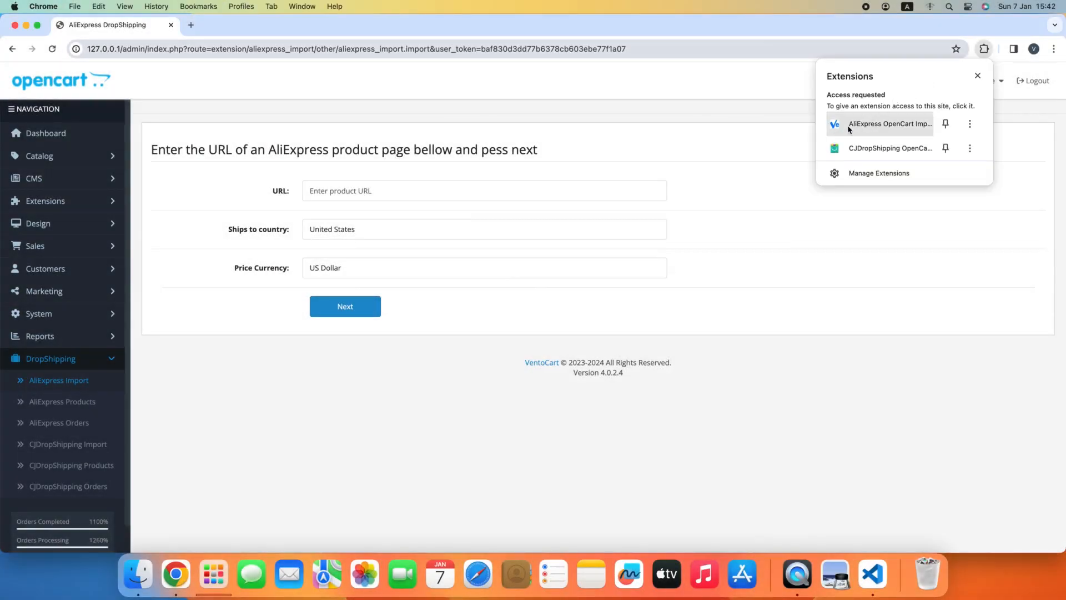
left_click(865, 130)
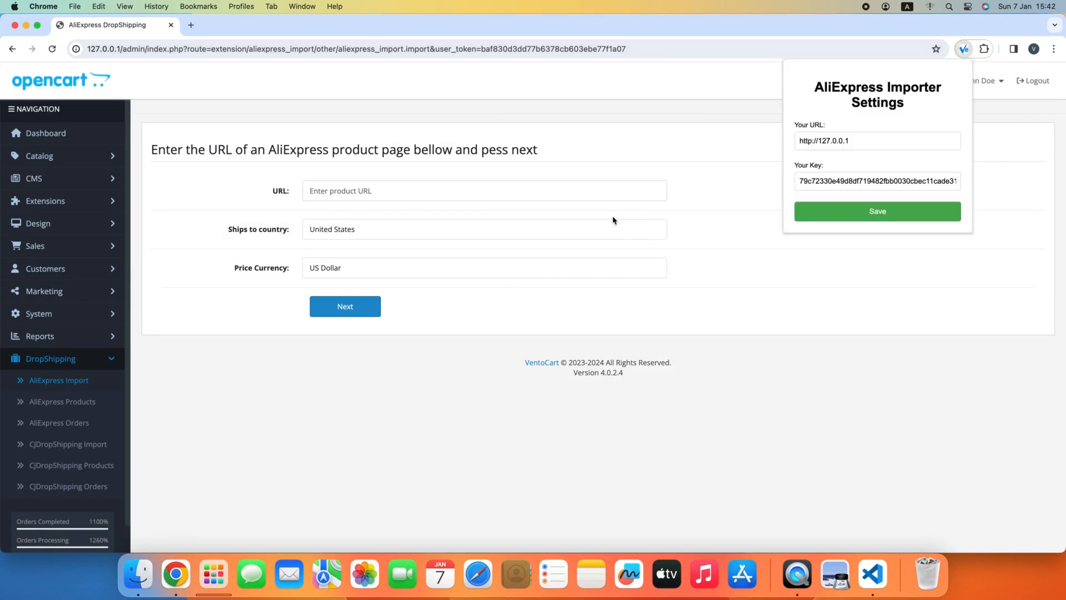
left_click(847, 216)
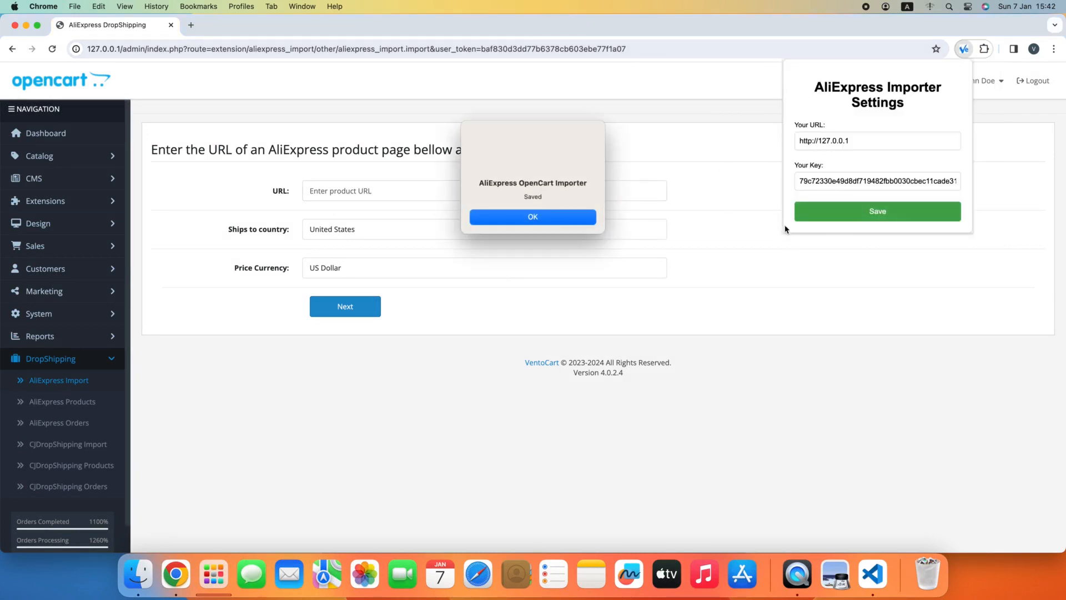
left_click(543, 217)
Open the AliExpress home page in a new browser tab
key("super+t")
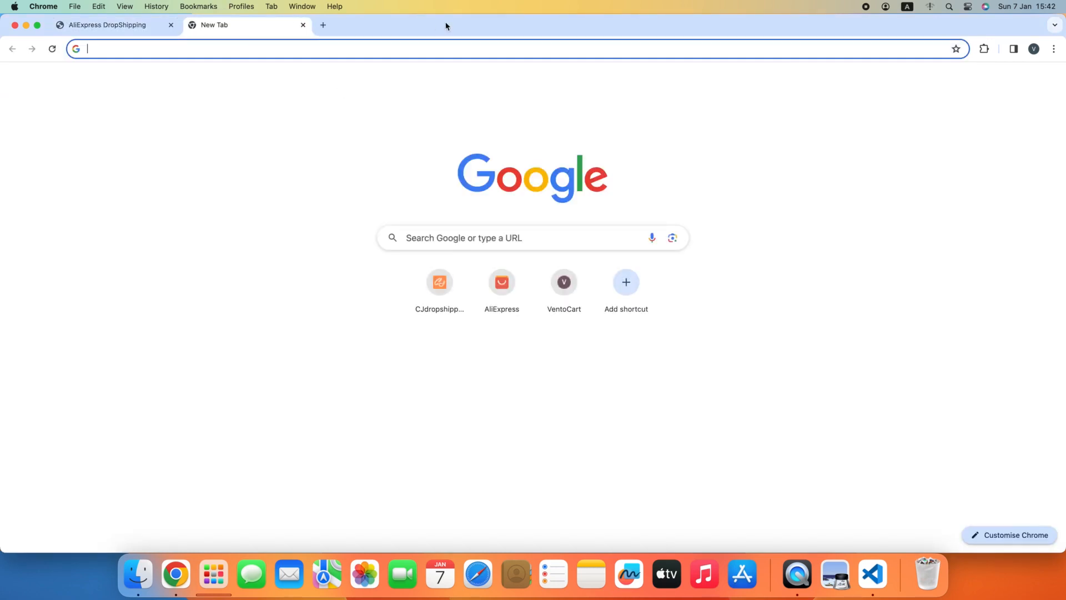
type("a")
key("Return")
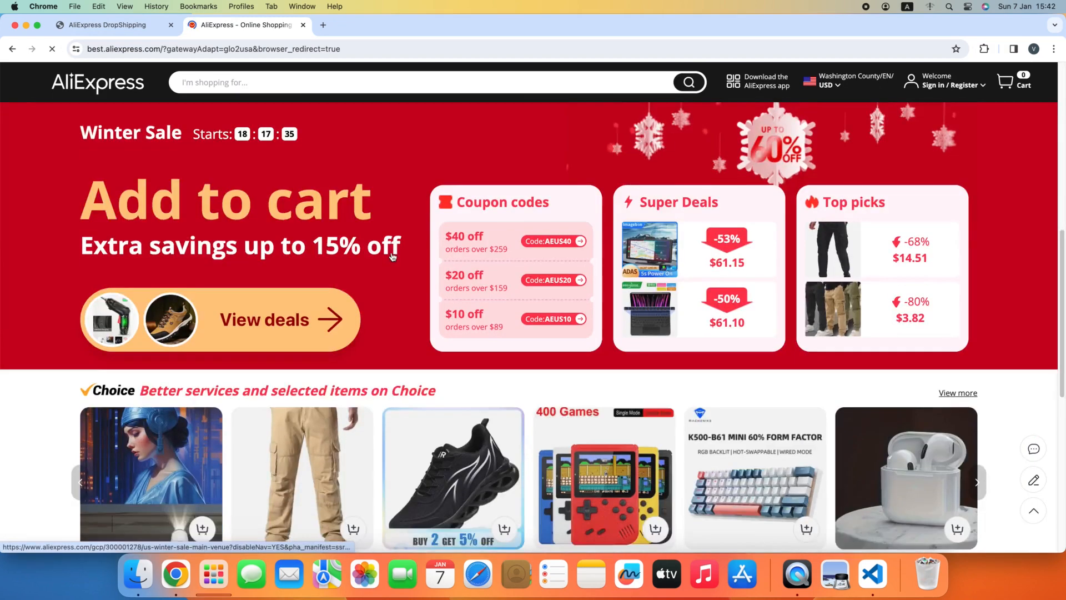
Open the product page of the red men's sneakers from the AliExpress recommendations and close the AliExpress home page
scroll(391, 256, "down", 15)
scroll(400, 266, "down", 8)
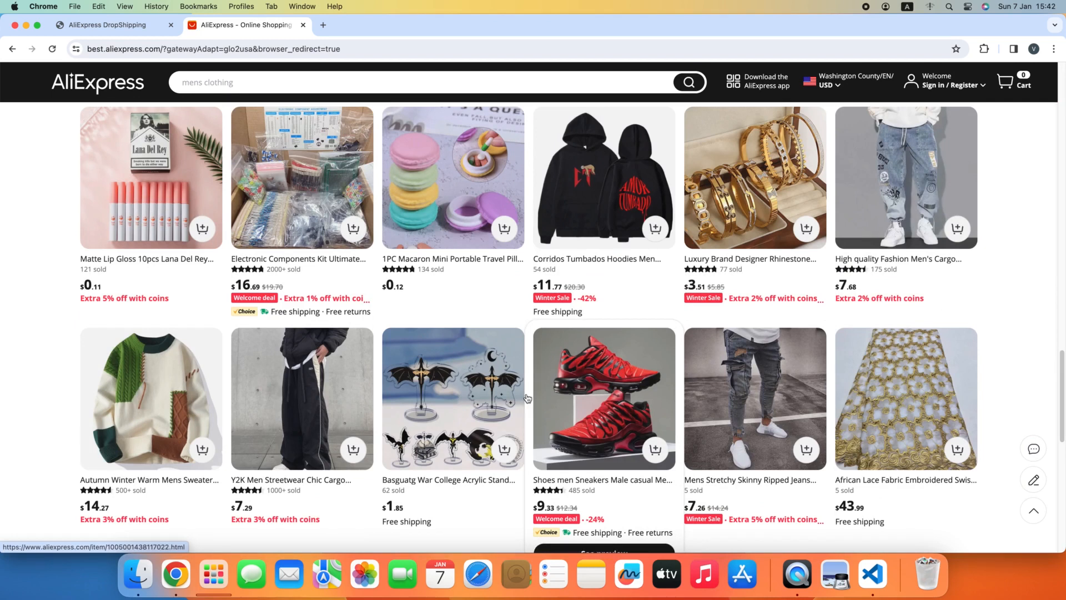
left_click(382, 371)
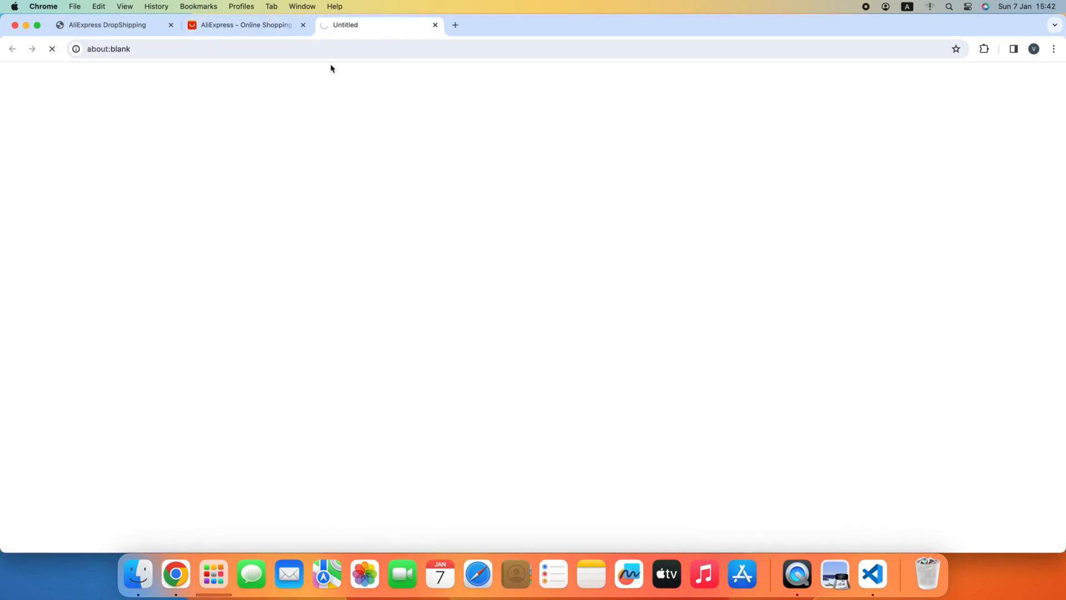
left_click(303, 25)
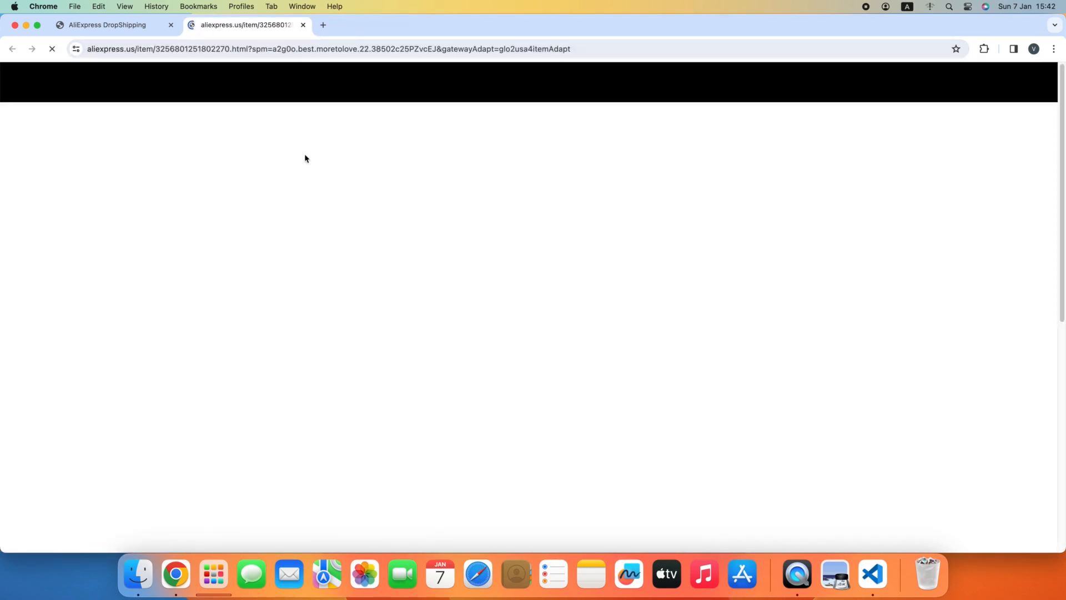
scroll(648, 222, "down", 1)
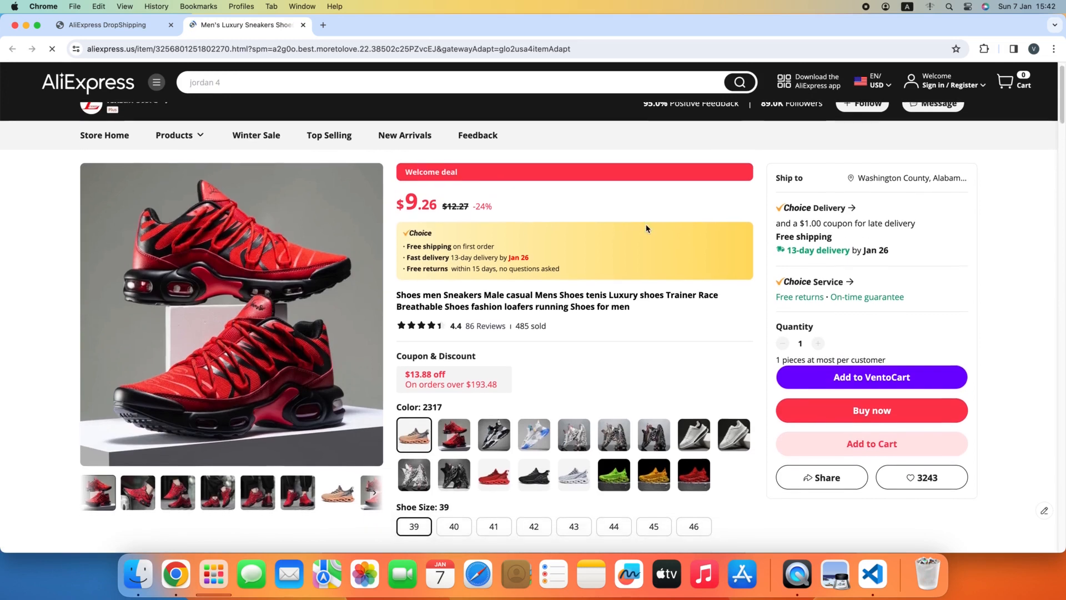
Add the men's sneakers to the VentoCart import list and dismiss the confirmation message
scroll(666, 248, "down", 2)
left_click(799, 523)
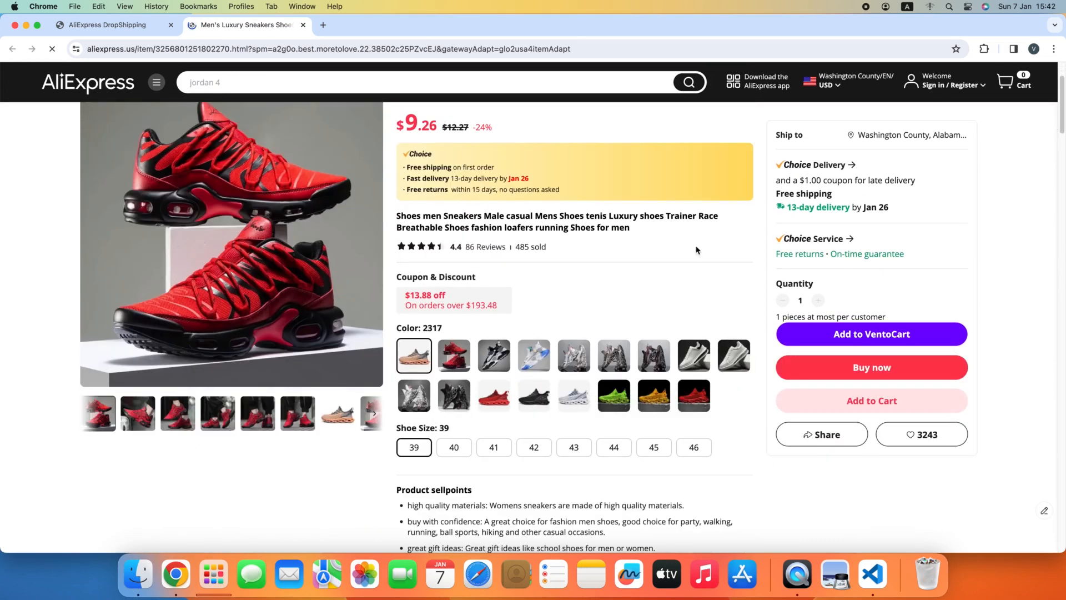
left_click(860, 337)
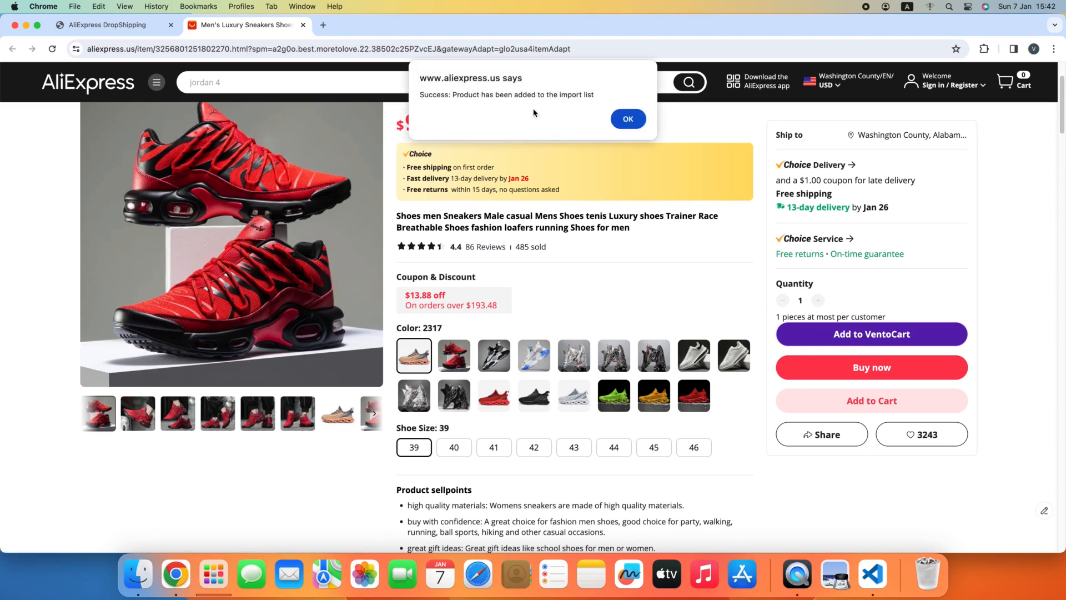
left_click(625, 118)
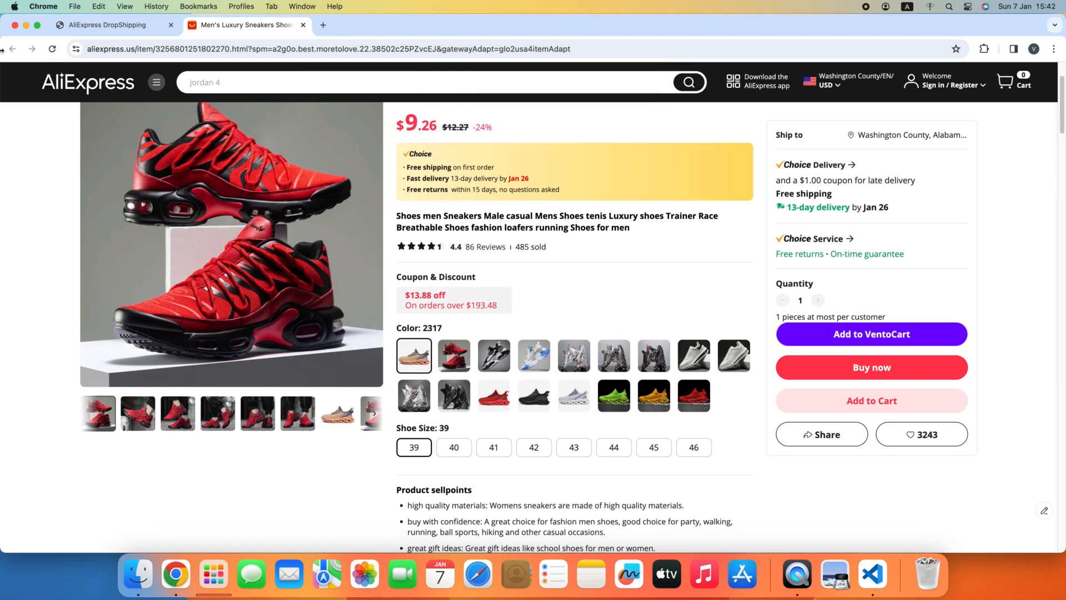
Close the AliExpress product page and reload the store's AliExpress Import form to select the sneakers sent from the extension
left_click(302, 25)
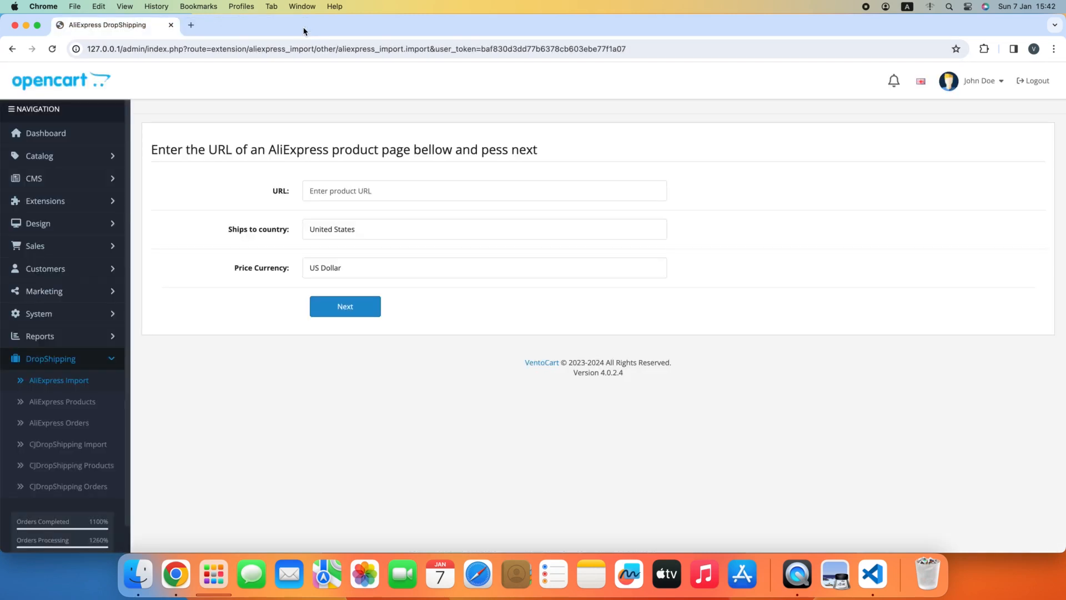
left_click(80, 382)
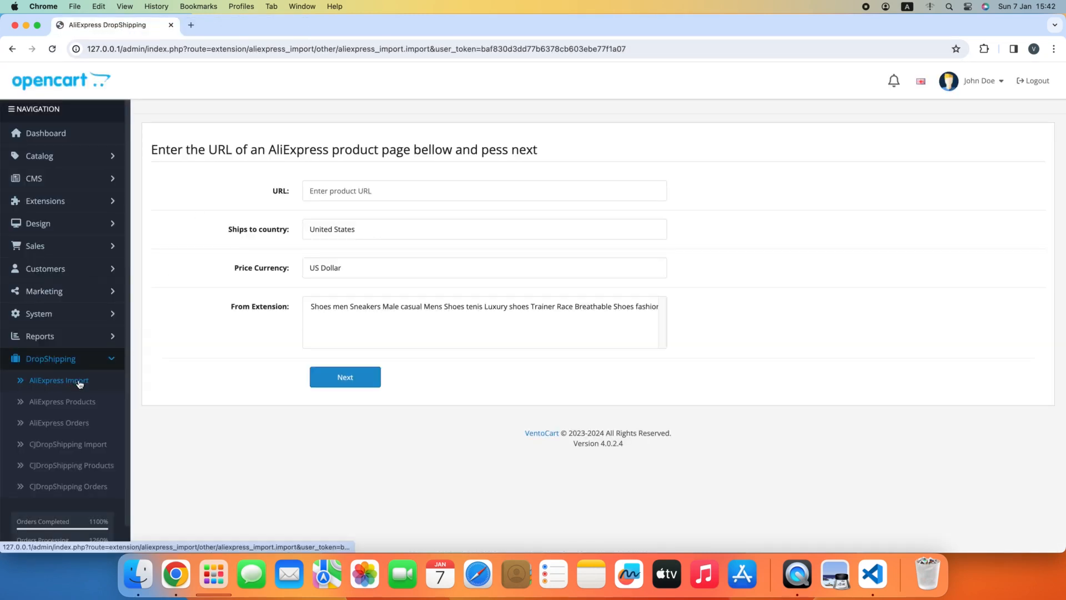
triple_click(342, 308)
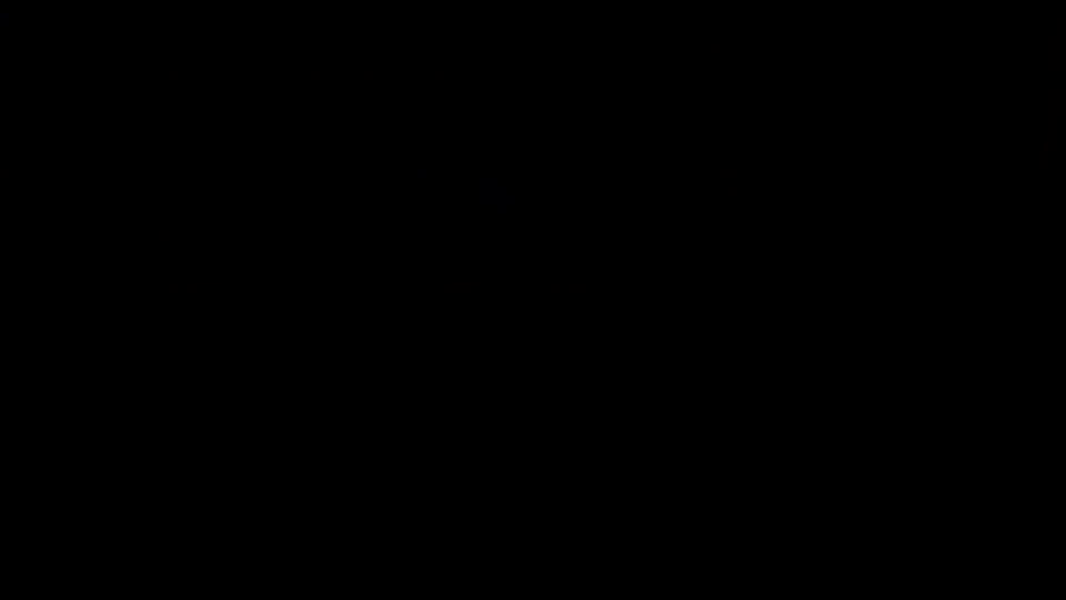
In Safari, browse the AliExpress recommendations and open the product page of the men's zipper jacket and sweatpants set
scroll(391, 182, "down", 5)
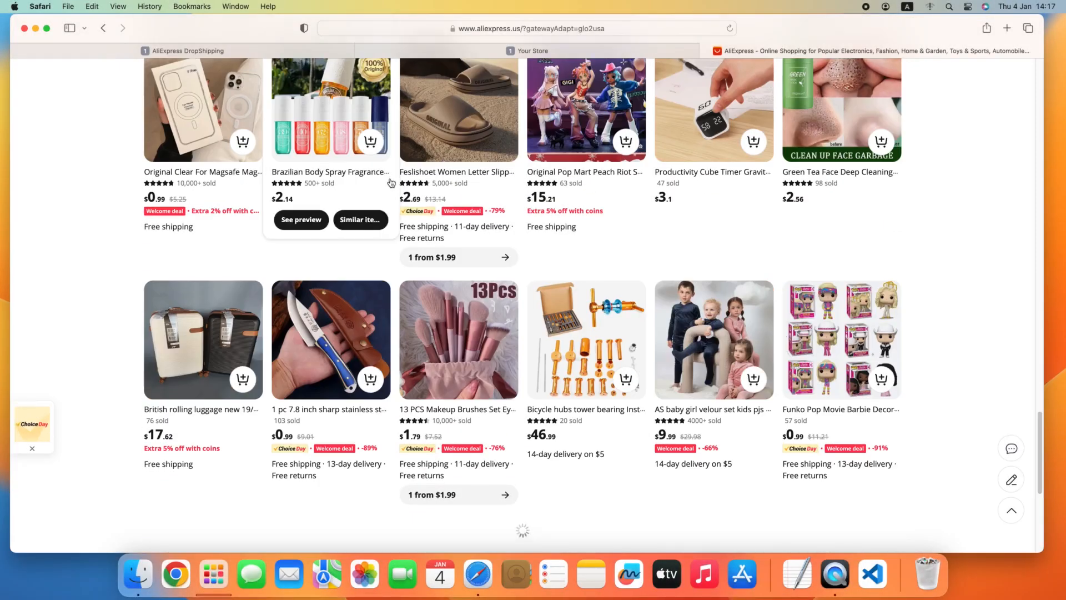
scroll(391, 183, "up", 10)
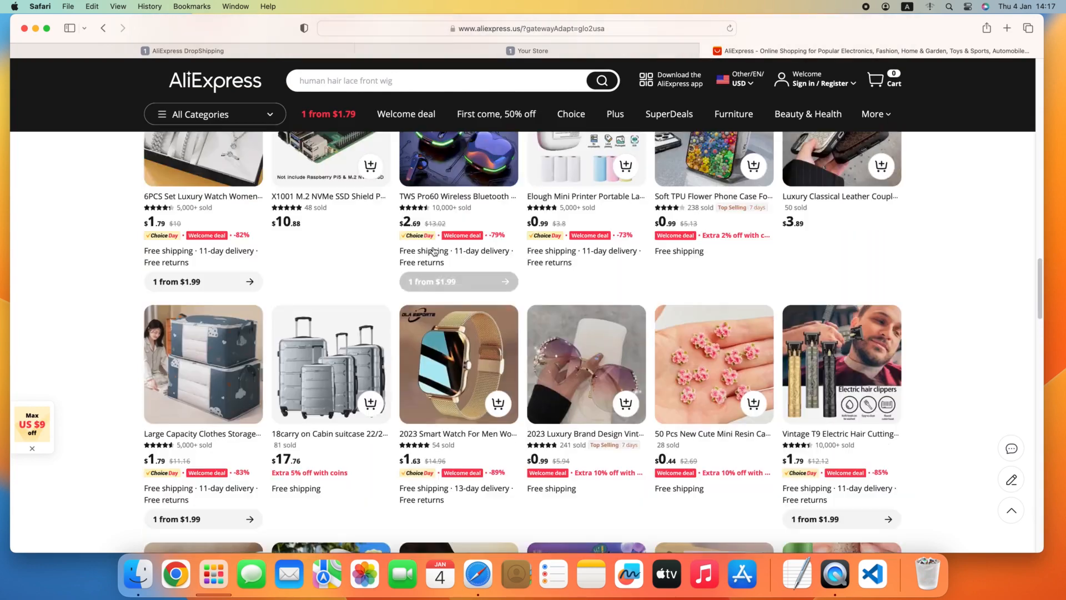
scroll(431, 246, "up", 4)
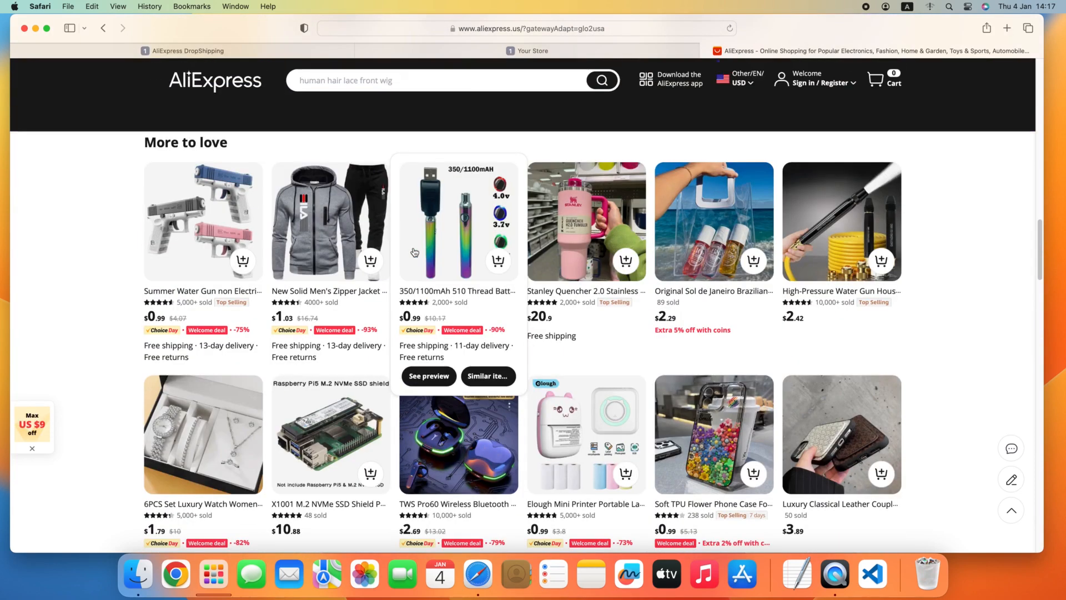
left_click(325, 229)
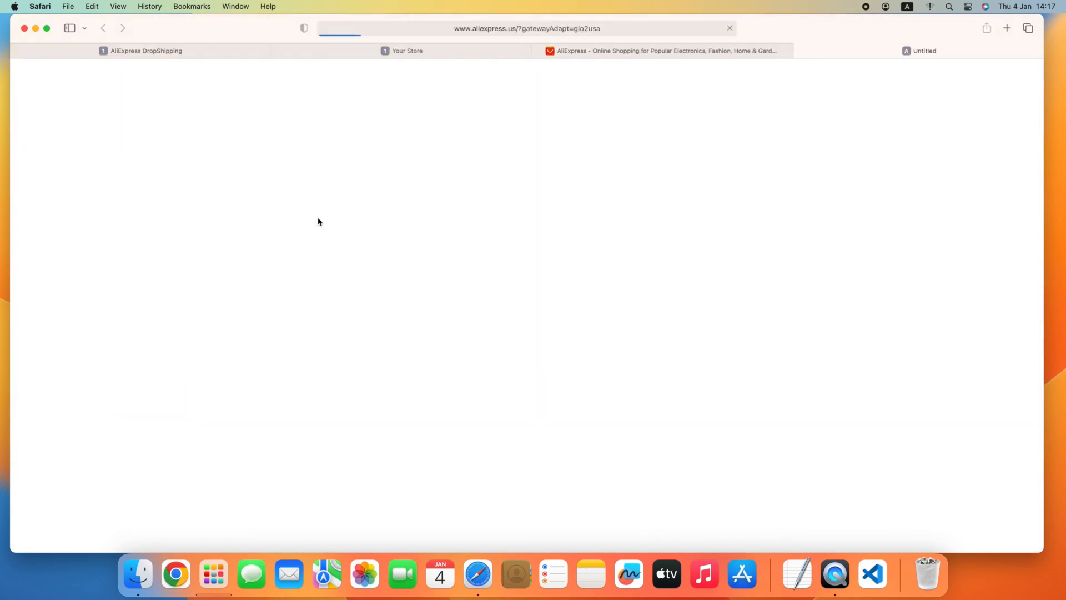
Copy the web address of the zipper jacket set's product page
left_click(498, 25)
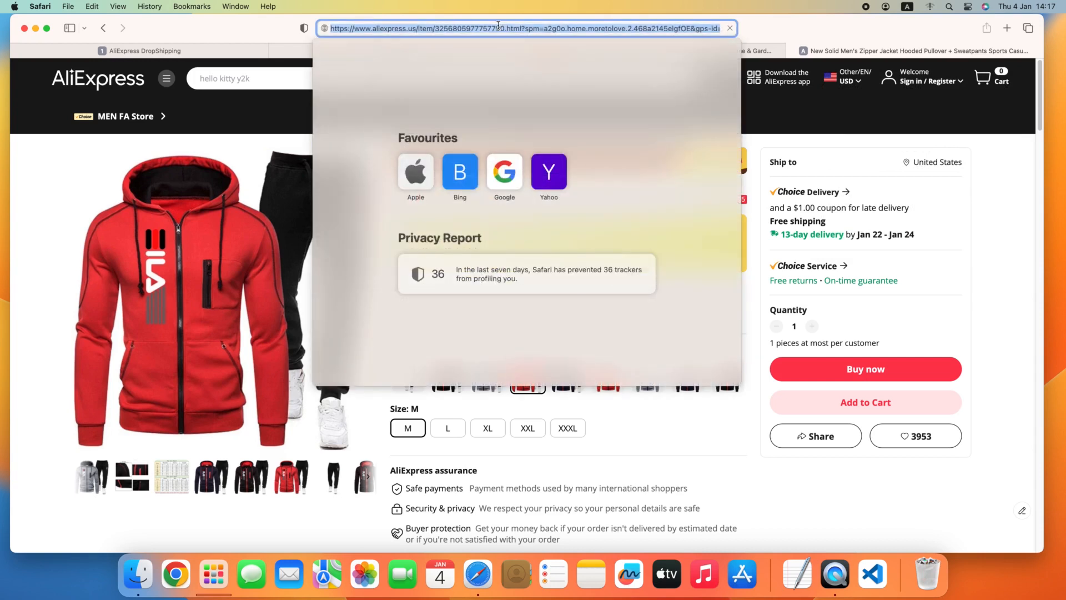
right_click(480, 25)
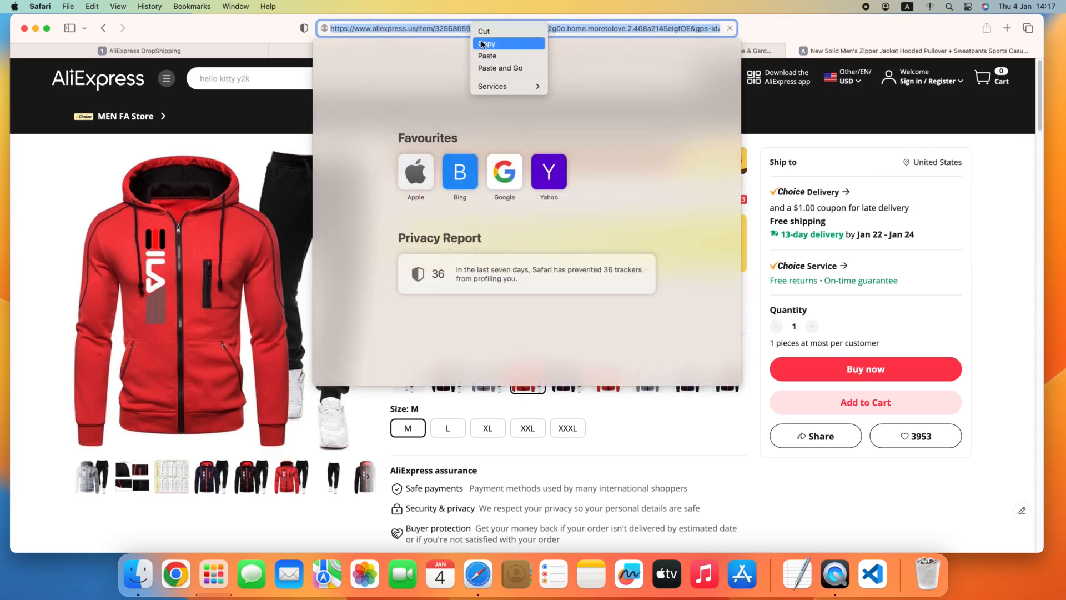
left_click(485, 44)
key("Escape")
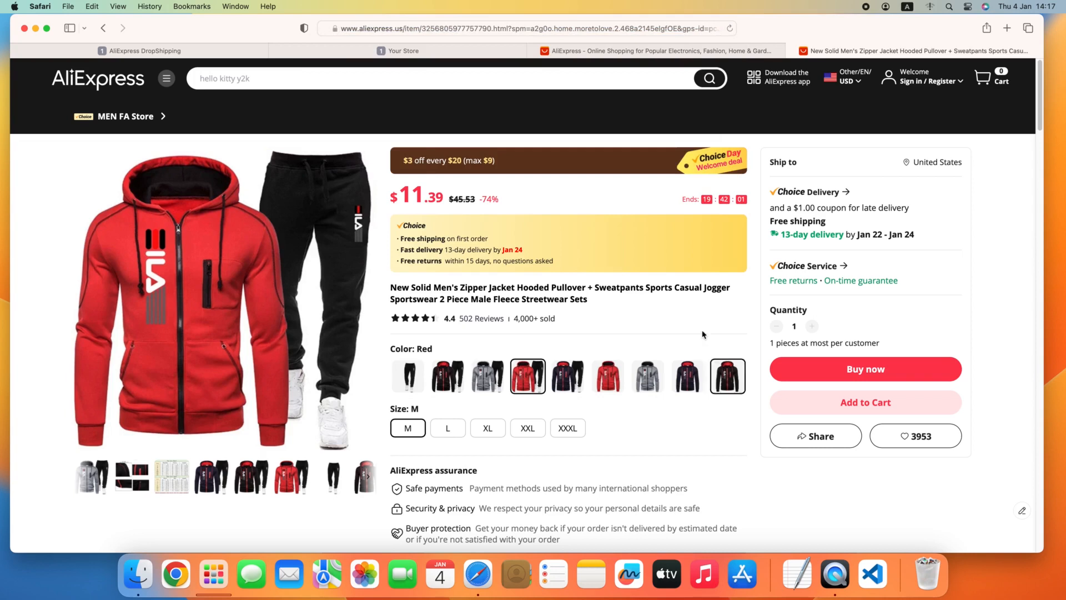
Paste the copied product URL into the store's AliExpress import form and continue to the product details
left_click(198, 51)
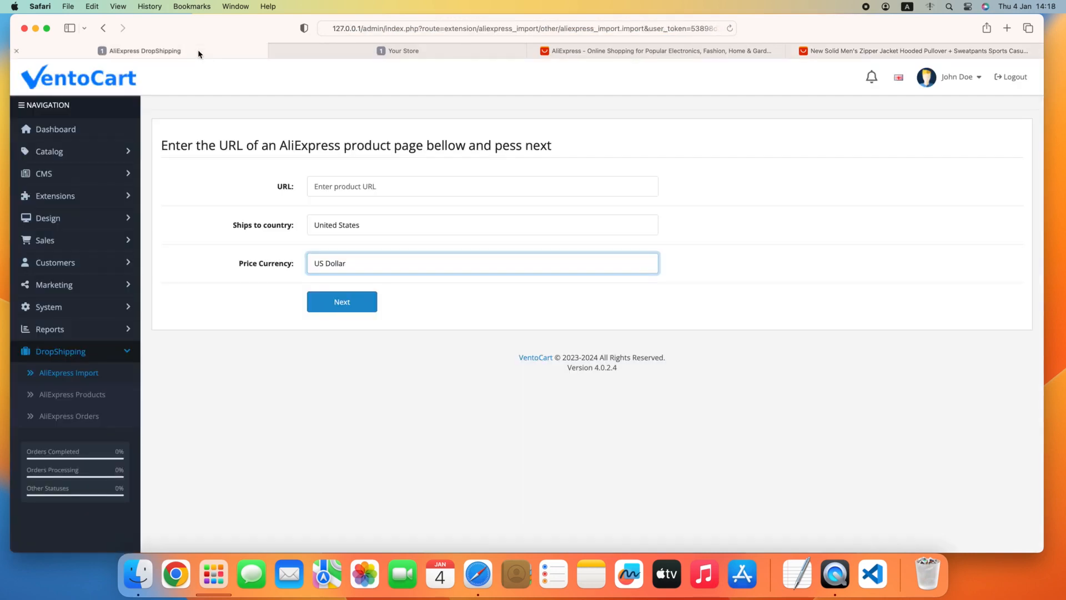
left_click(332, 188)
right_click(331, 185)
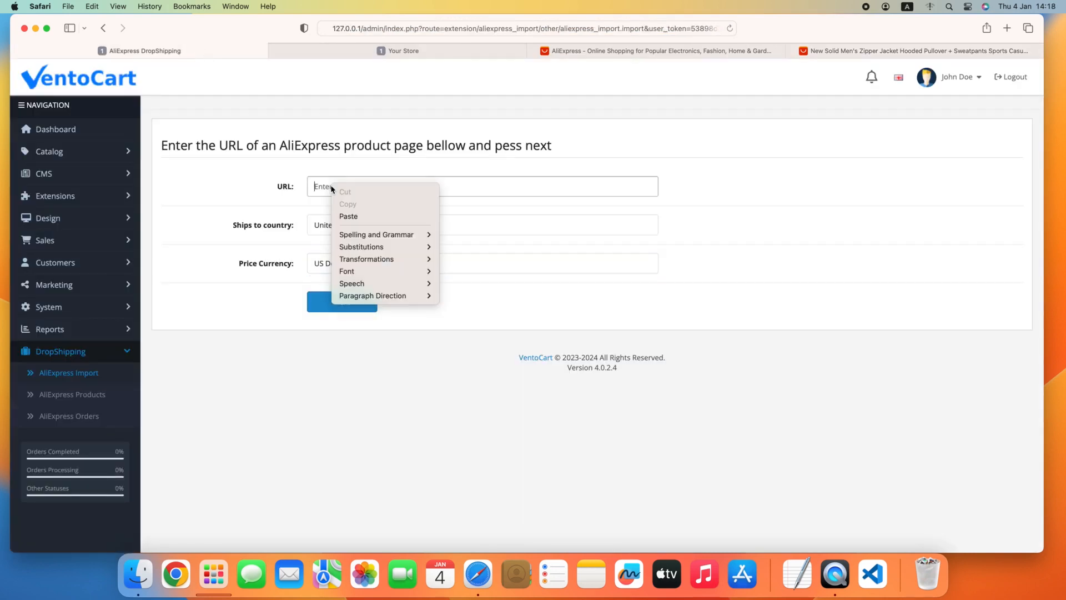
left_click(347, 216)
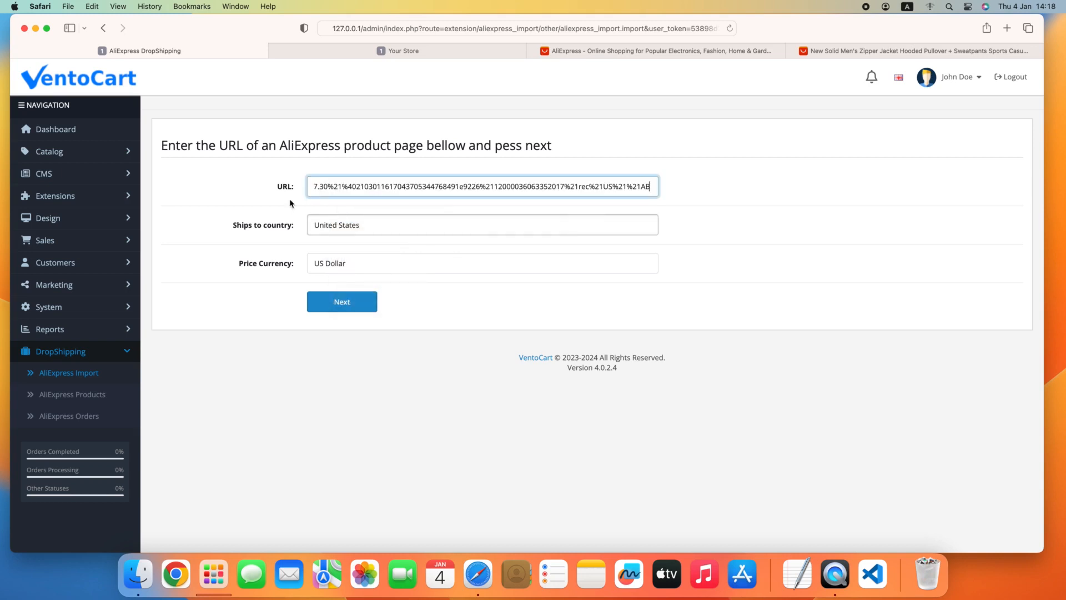
left_click(328, 309)
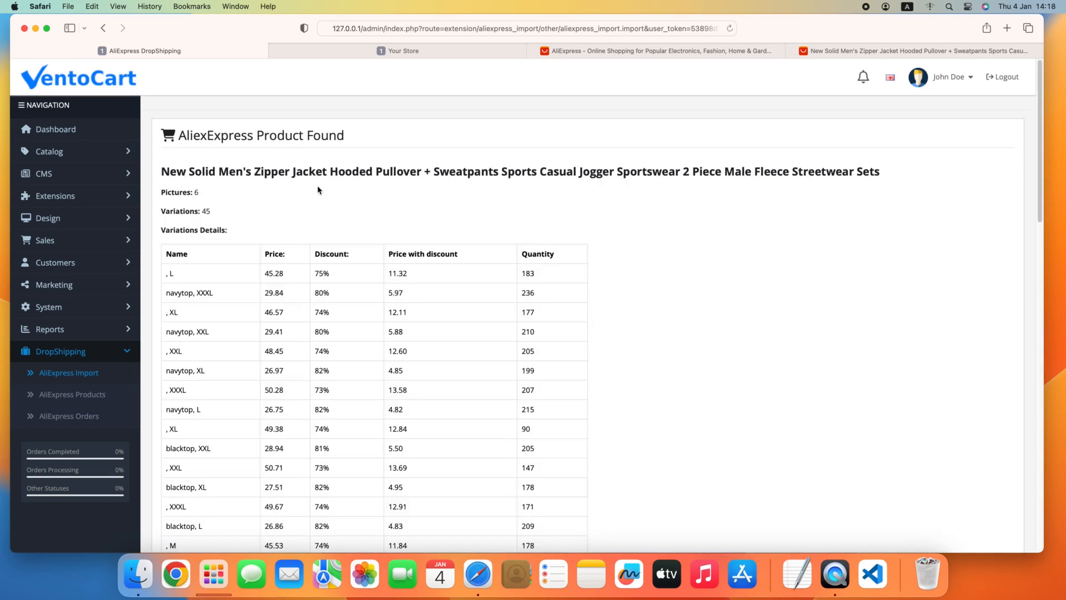
Examine the found product's details and its variations with their prices, discounts, discounted prices and quantities
scroll(314, 190, "down", 2)
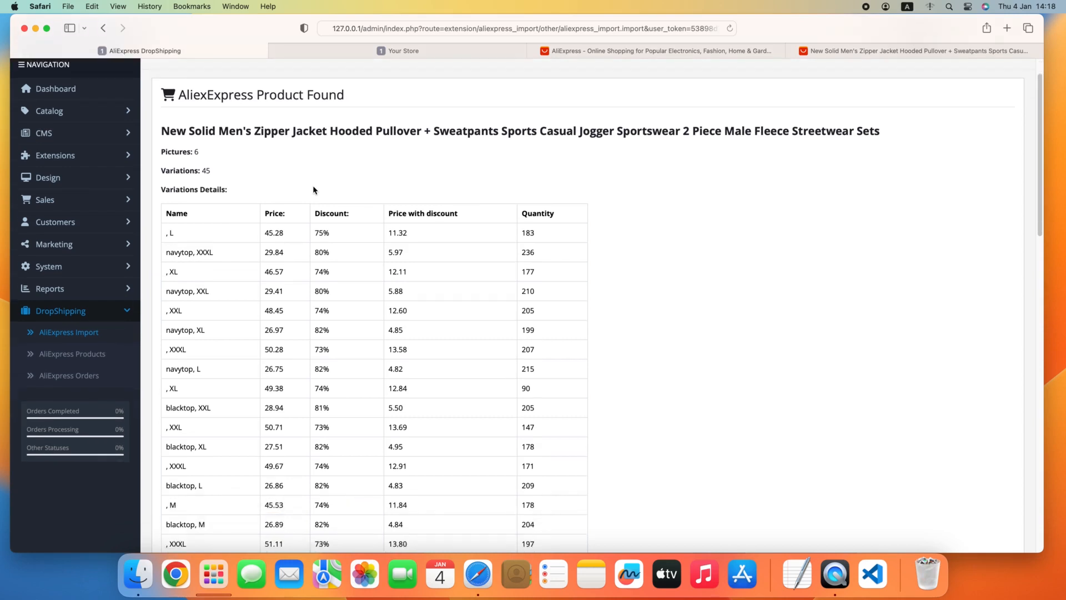
left_click_drag(284, 194, 336, 217)
left_click(270, 217)
left_click_drag(388, 193, 561, 212)
left_click(421, 220)
scroll(540, 219, "down", 12)
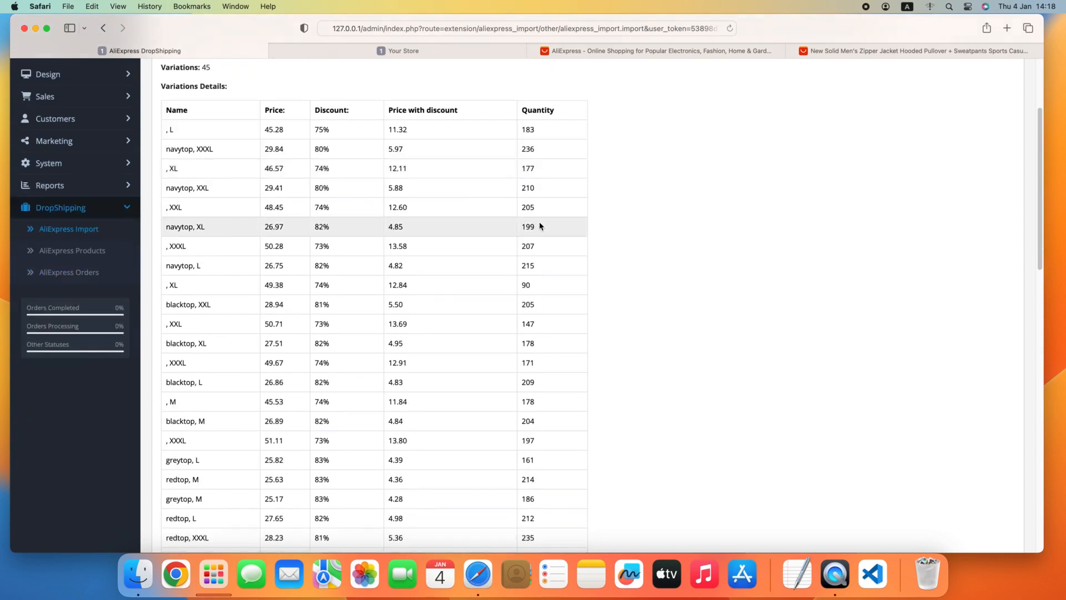
scroll(541, 225, "down", 4)
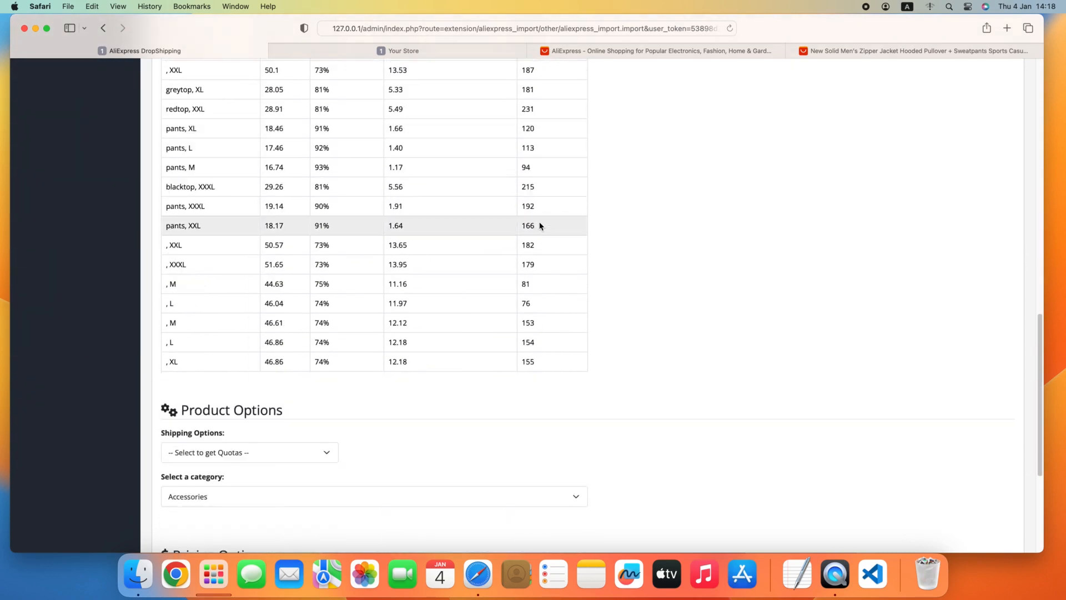
scroll(450, 270, "down", 2)
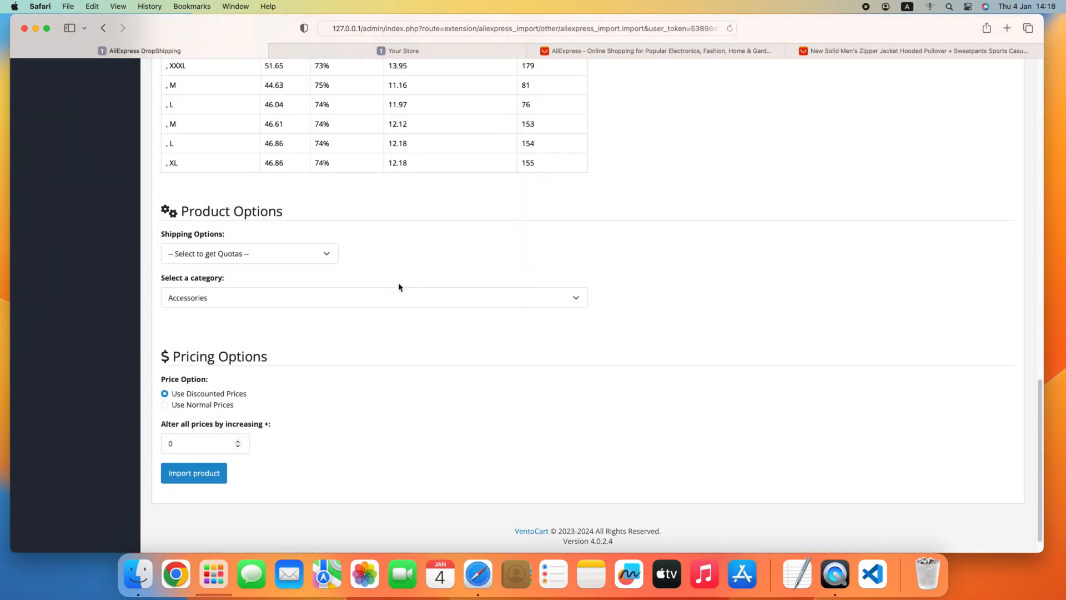
Choose Aliexpress Selection Standard - $1.99 as the shipping option and Clothing and Apparel as the product category
left_click(216, 254)
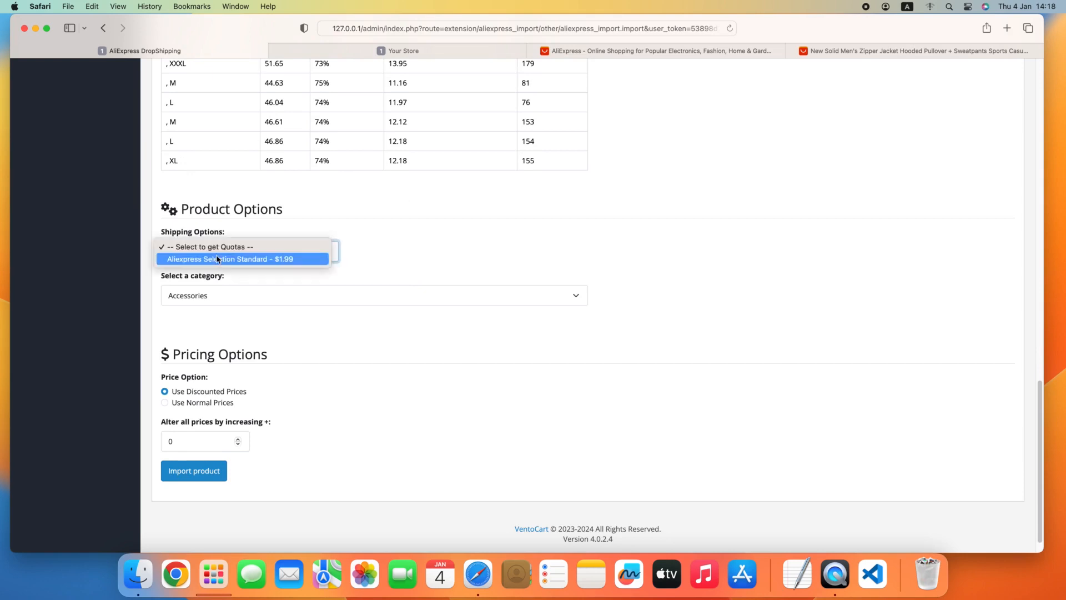
left_click(225, 260)
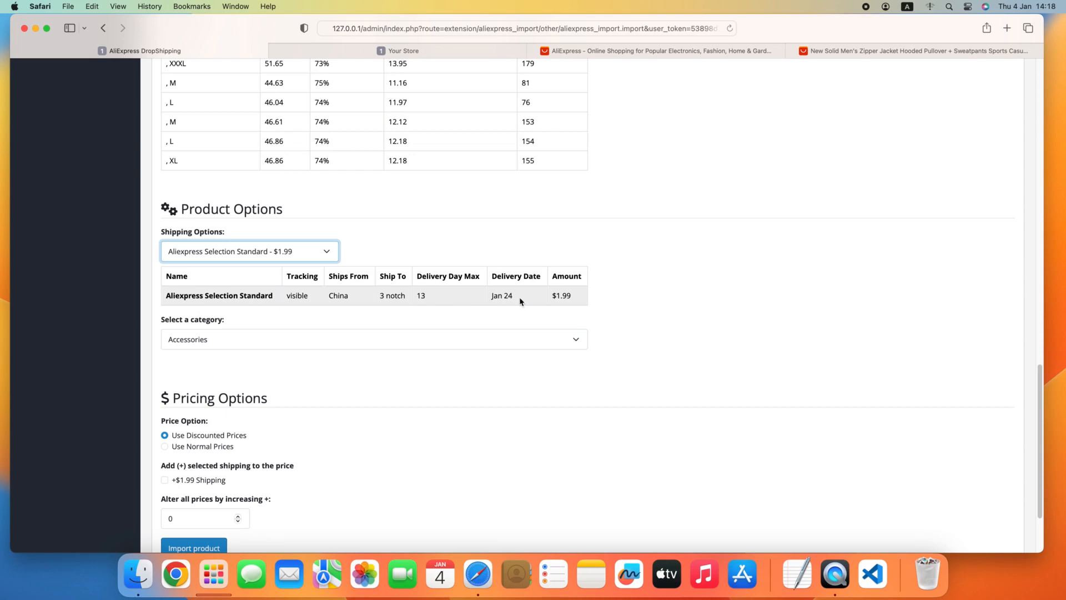
left_click(420, 296)
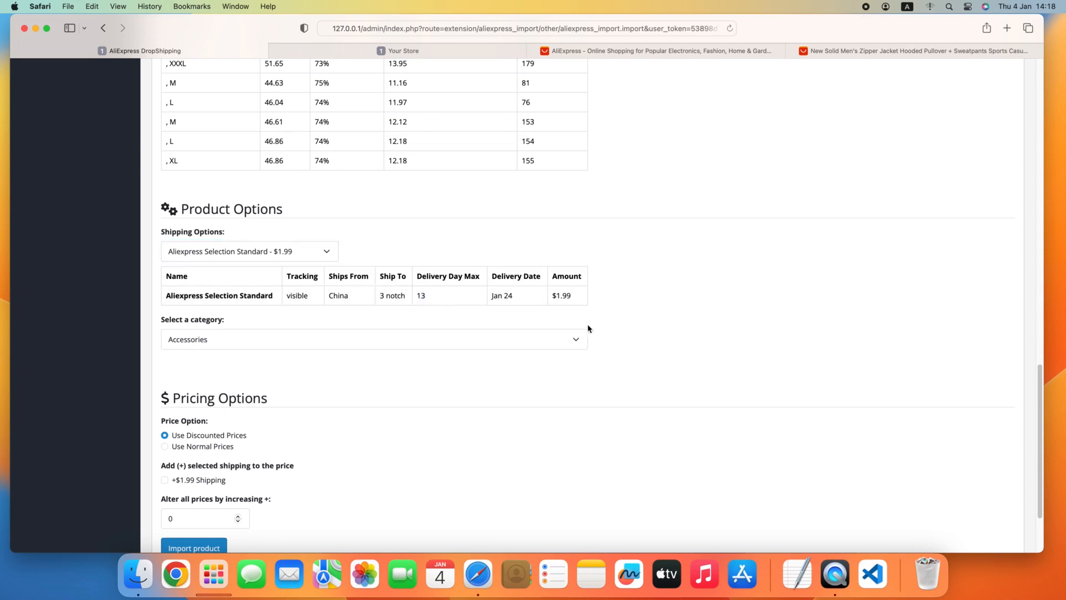
scroll(239, 324, "down", 2)
left_click(233, 287)
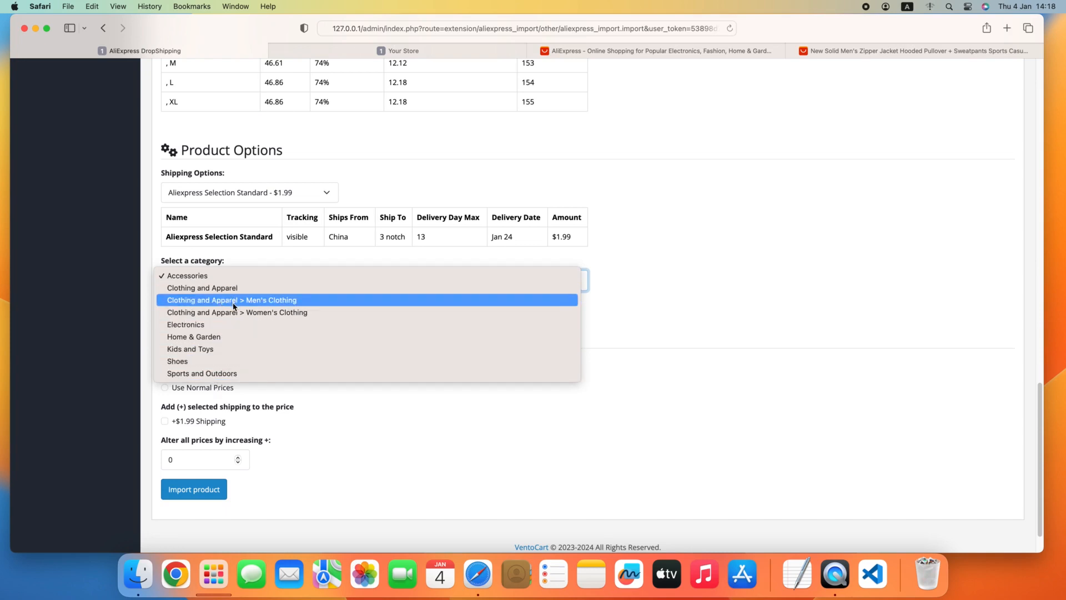
left_click(222, 288)
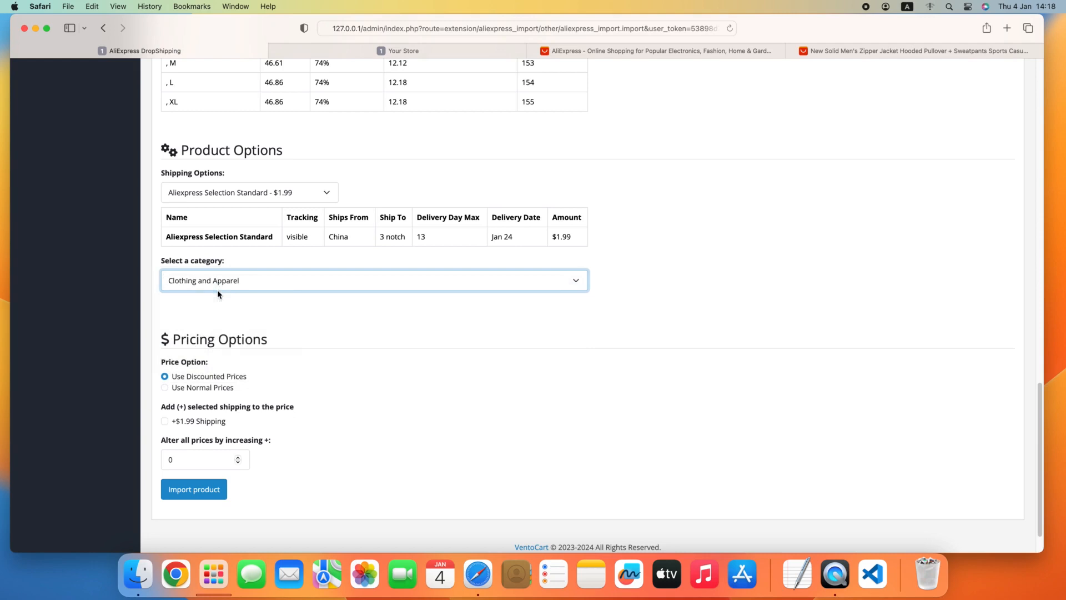
Switch the price option to Use Normal Prices for comparison with the variation prices, and return it to Use Discounted Prices
scroll(280, 339, "down", 1)
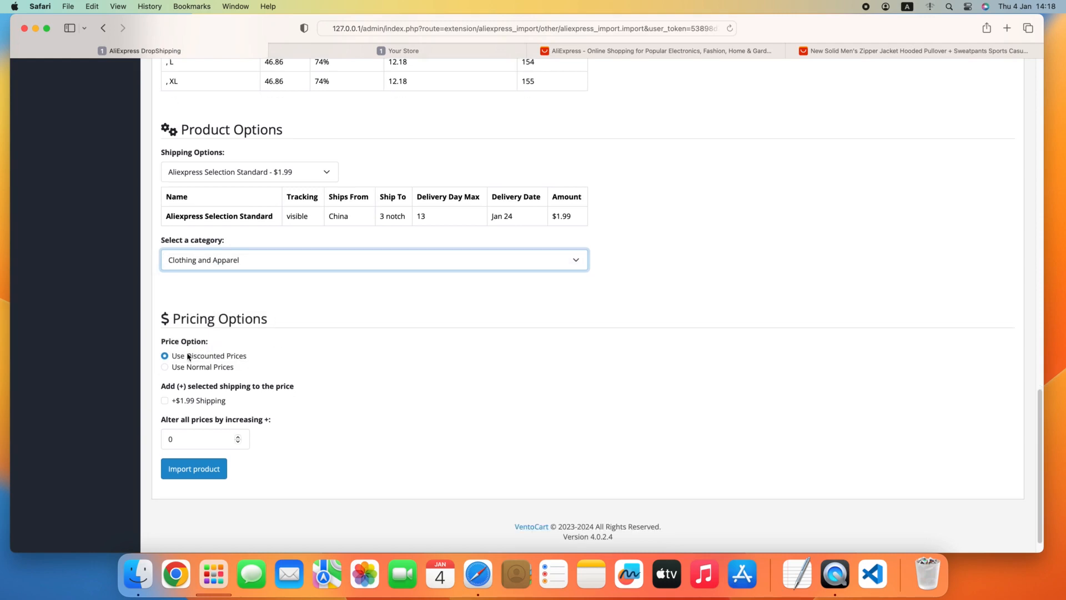
double_click(398, 82)
left_click(428, 298)
left_click(198, 371)
left_click_drag(263, 83, 289, 84)
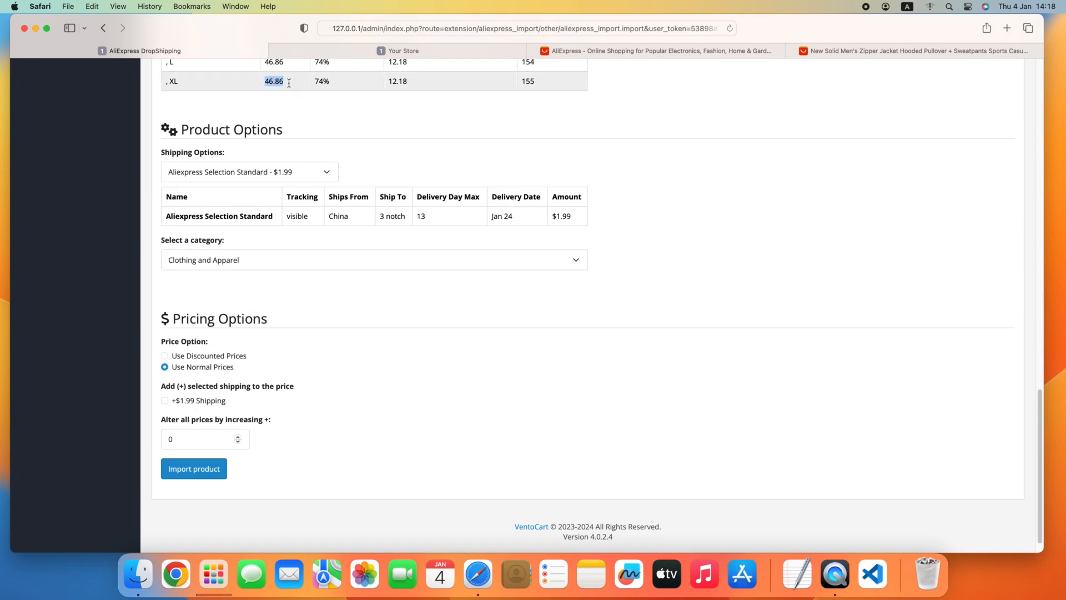
left_click(289, 93)
left_click(209, 356)
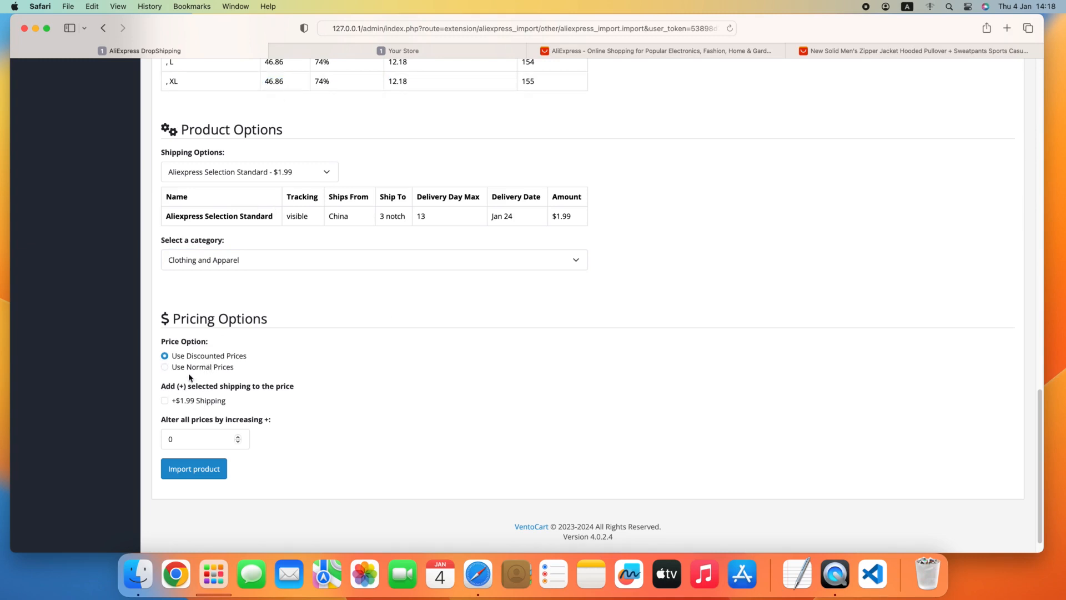
Set the increase for all prices to 15 and import the product into the store
left_click_drag(162, 390, 297, 386)
left_click(271, 398)
left_click(200, 403)
double_click(175, 438)
type("15")
left_click(294, 423)
scroll(412, 392, "up", 1)
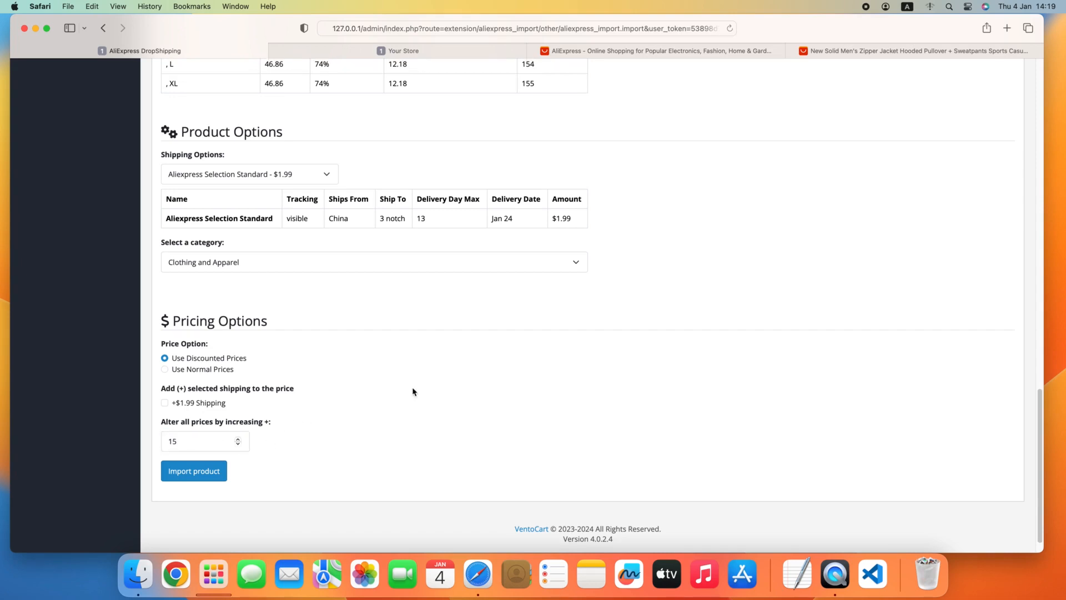
left_click(189, 476)
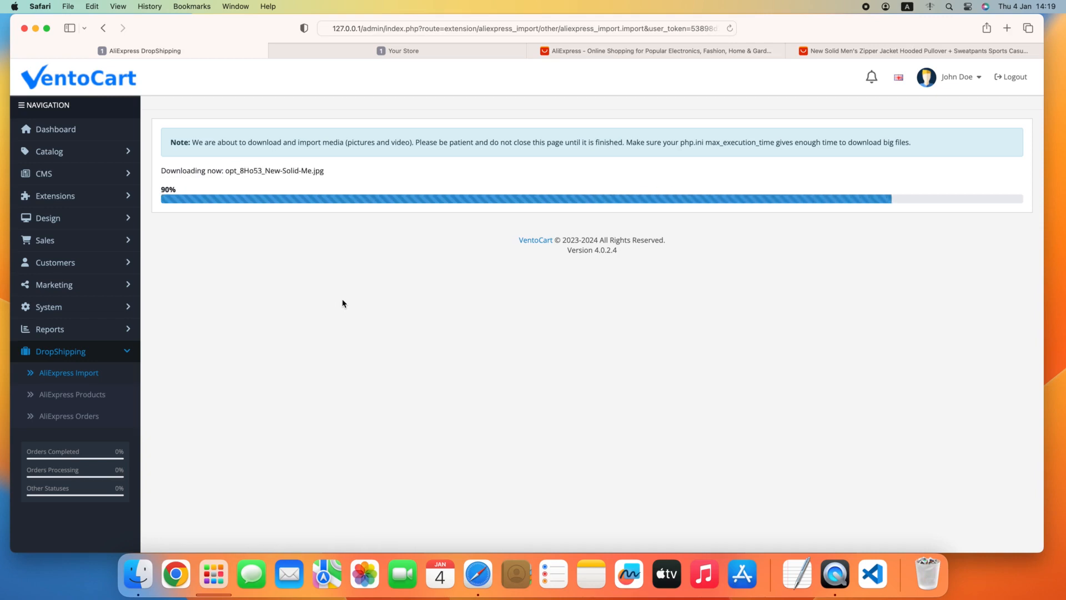
Look over the imported product's edit page and refresh the storefront home page to check the latest products
scroll(357, 339, "down", 10)
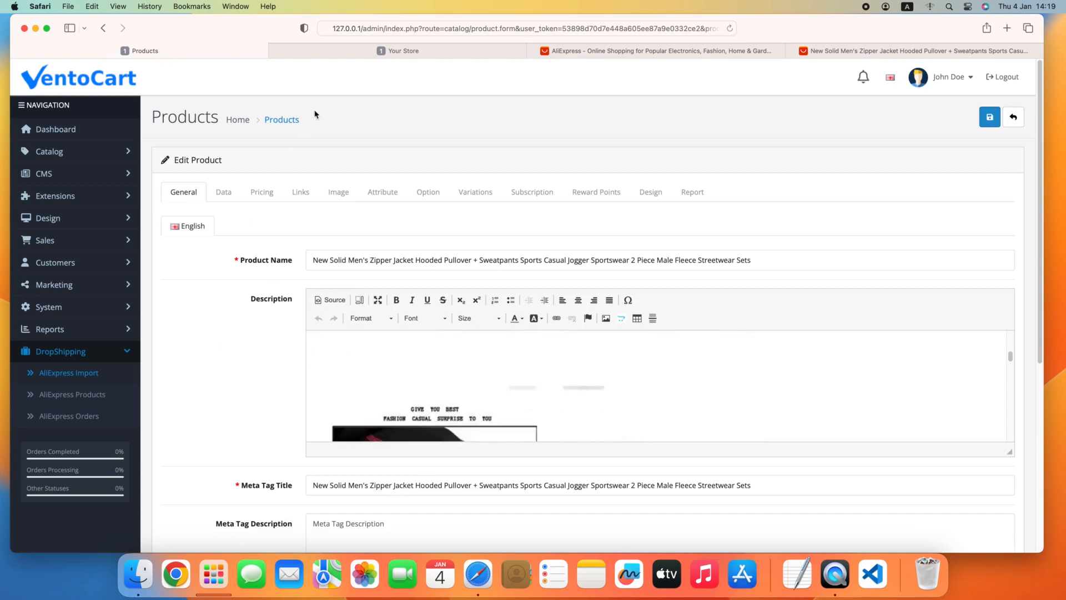
left_click(291, 49)
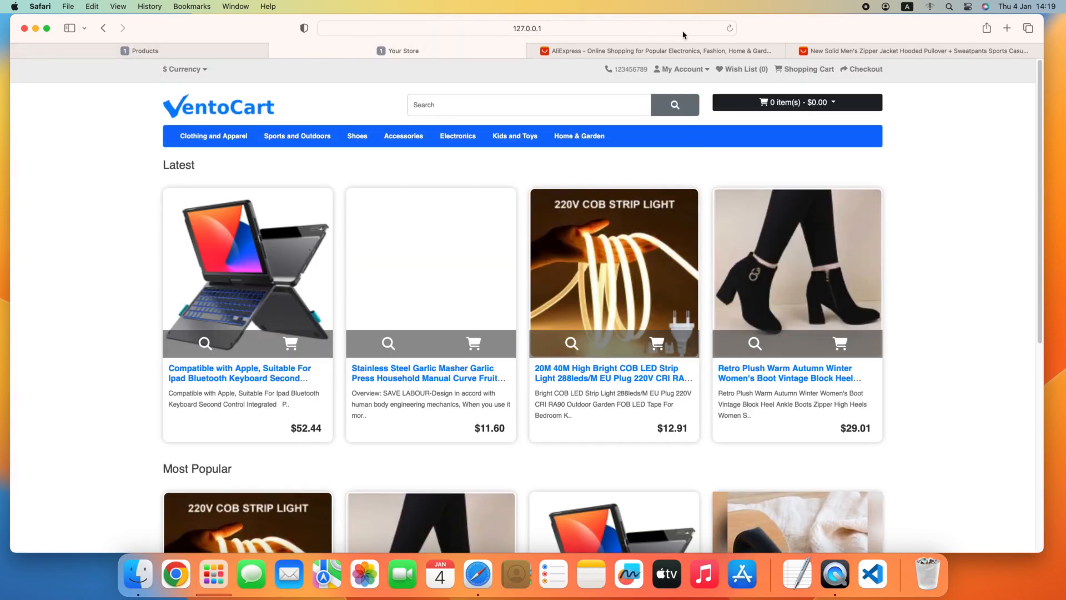
left_click(729, 28)
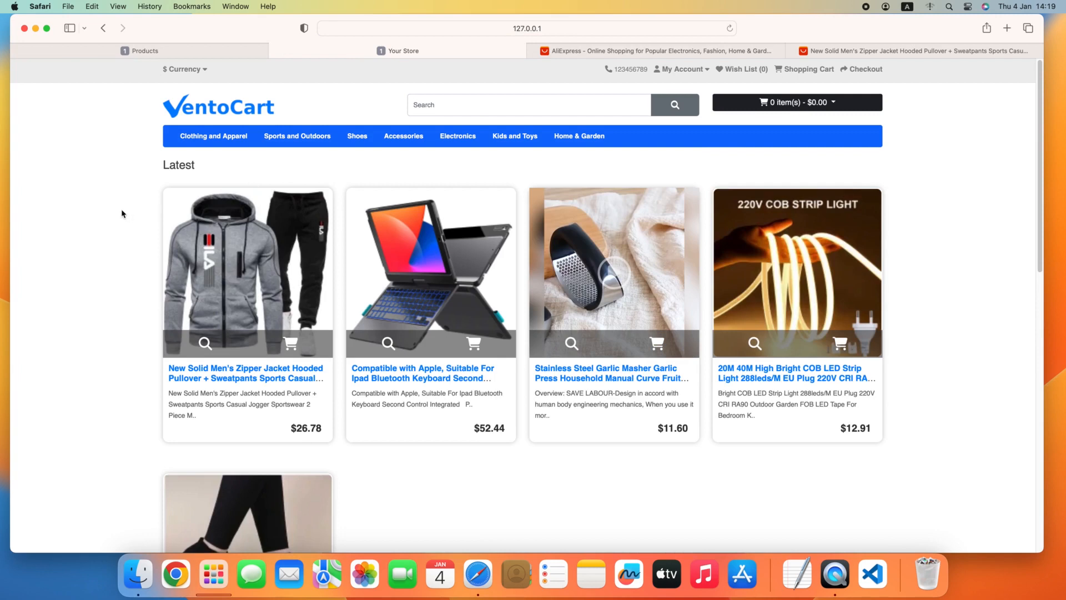
scroll(104, 228, "down", 1)
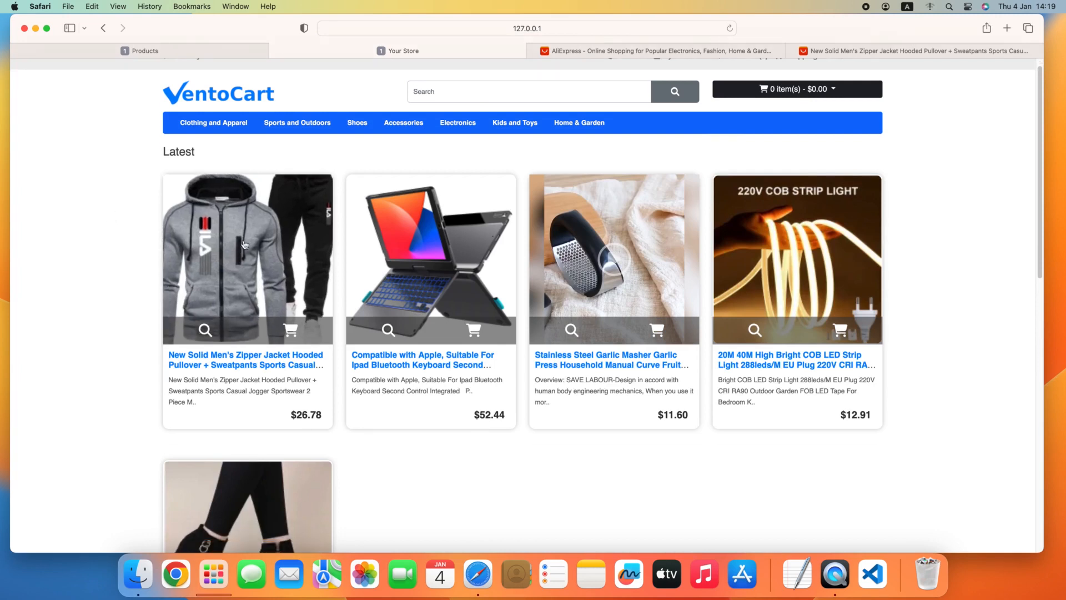
Open the New Solid Men's Zipper Jacket product in the storefront and select the gray jacket-and-pants color and size L
left_click(236, 245)
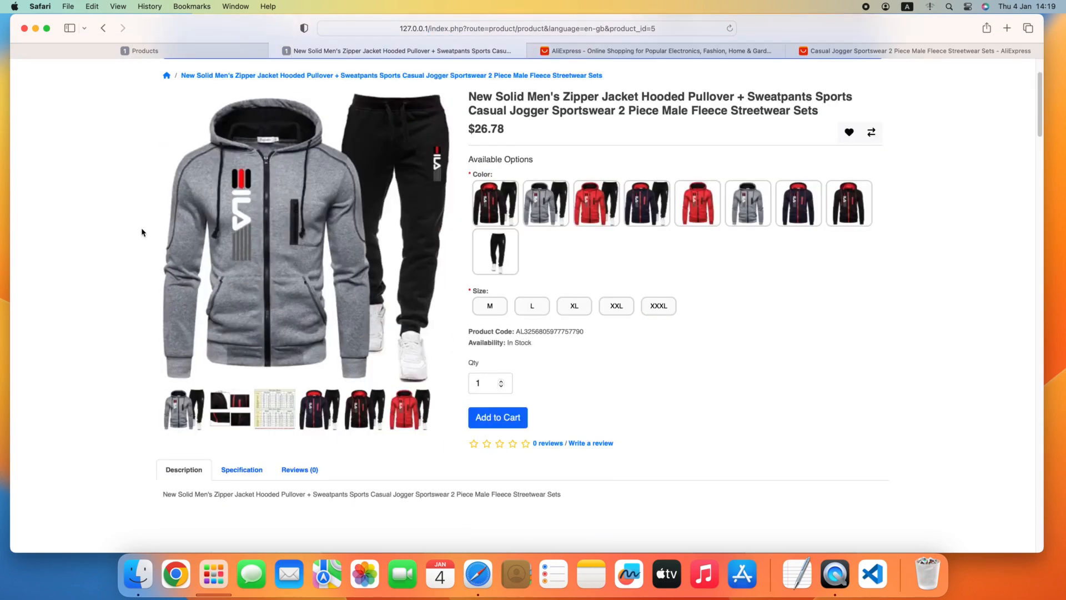
left_click(586, 217)
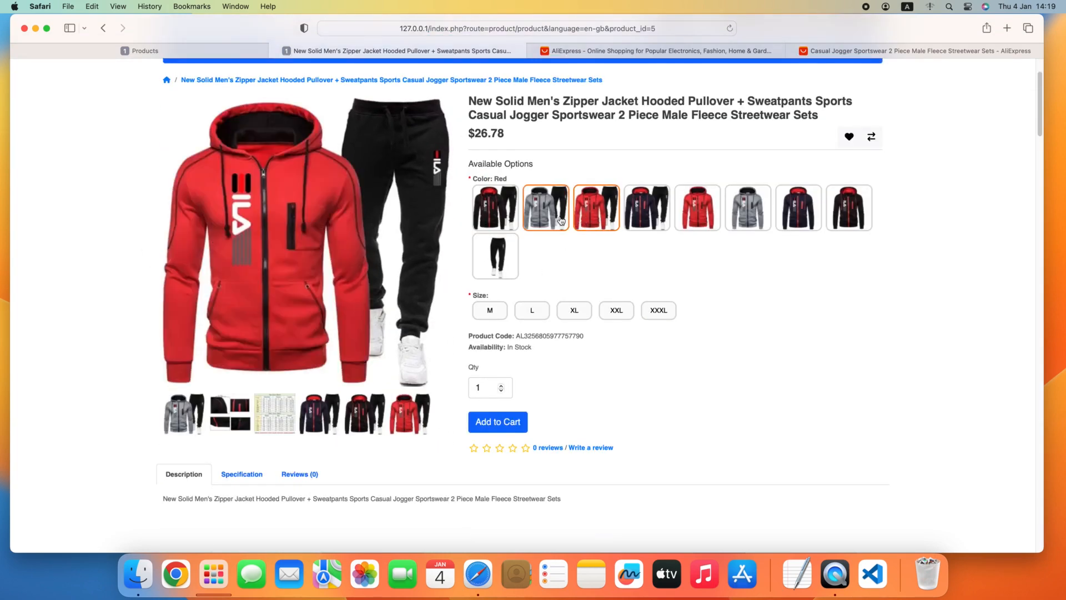
left_click(560, 220)
left_click(575, 310)
left_click(531, 311)
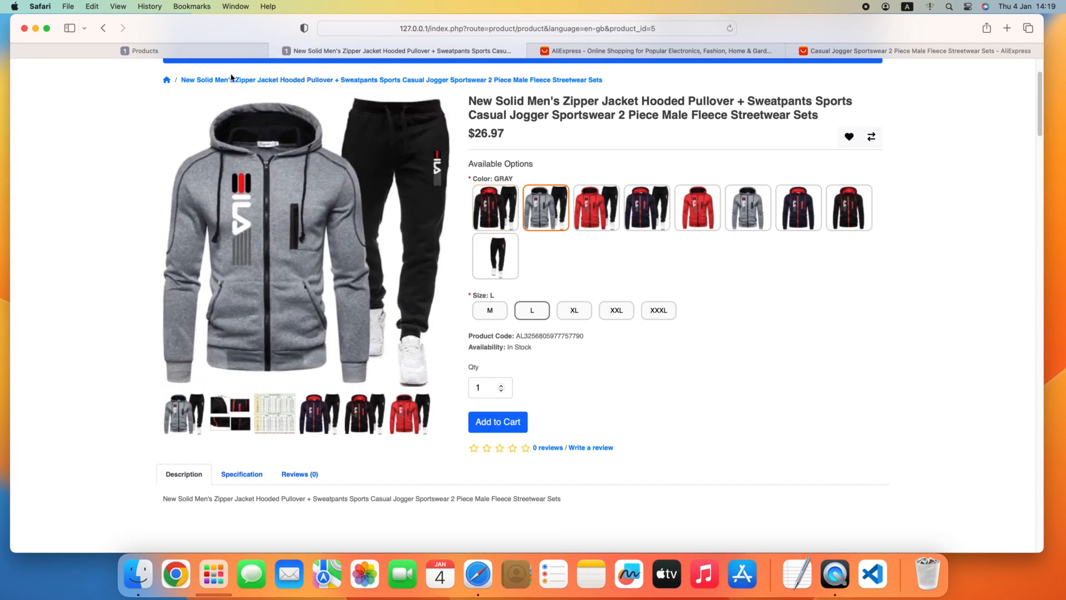
Review the imported product's model and SKU data in the admin and return to the dashboard
left_click(197, 52)
left_click(223, 192)
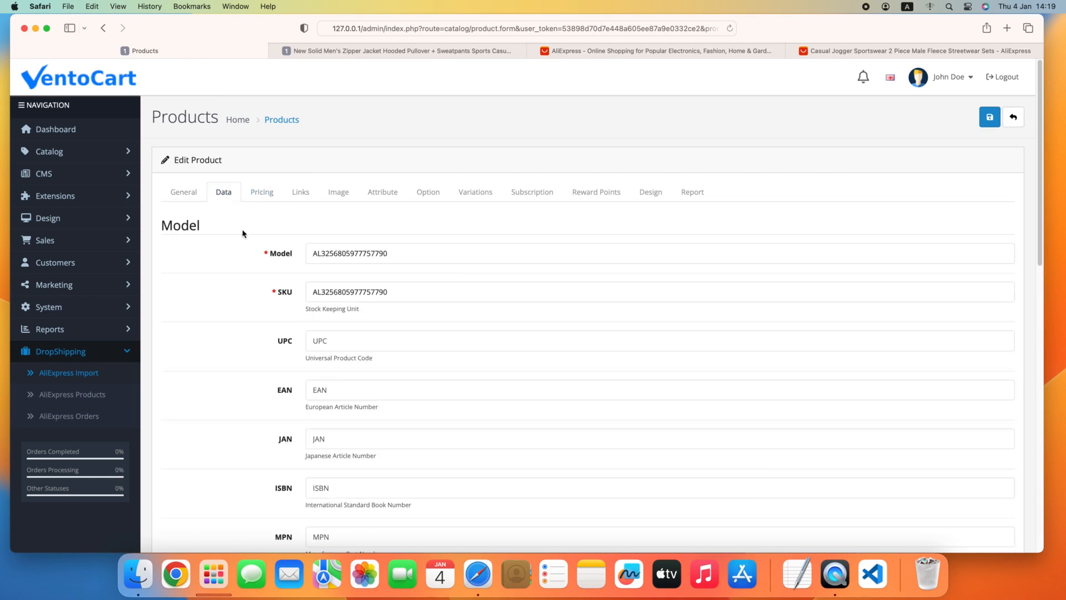
left_click(106, 79)
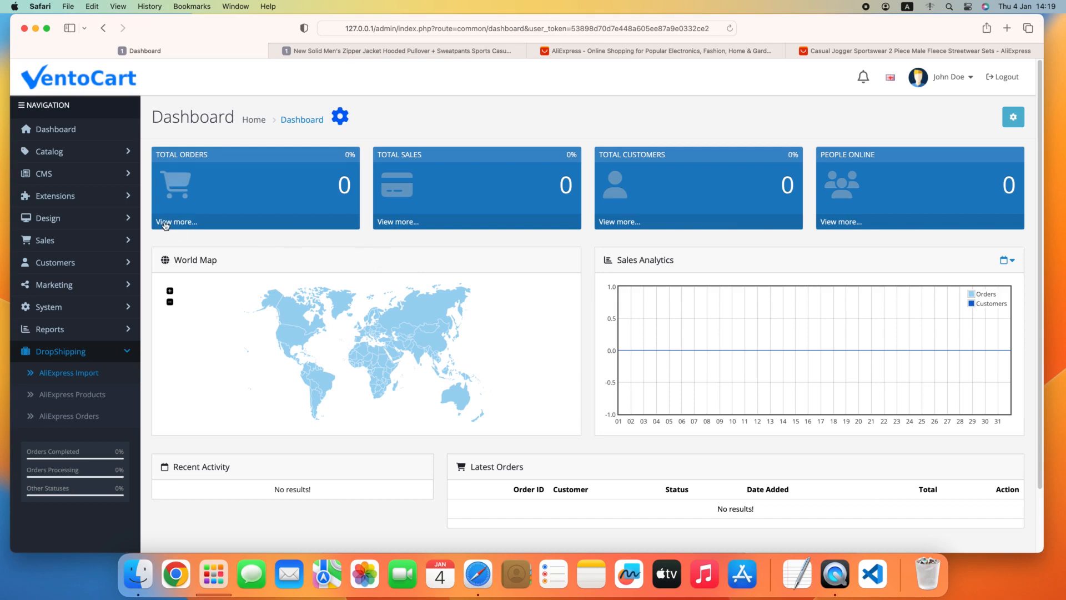
Upload the aliexshipping.ocmod.zip package in the Extension Installer and install the aliexshipping Shipping extension
left_click(71, 203)
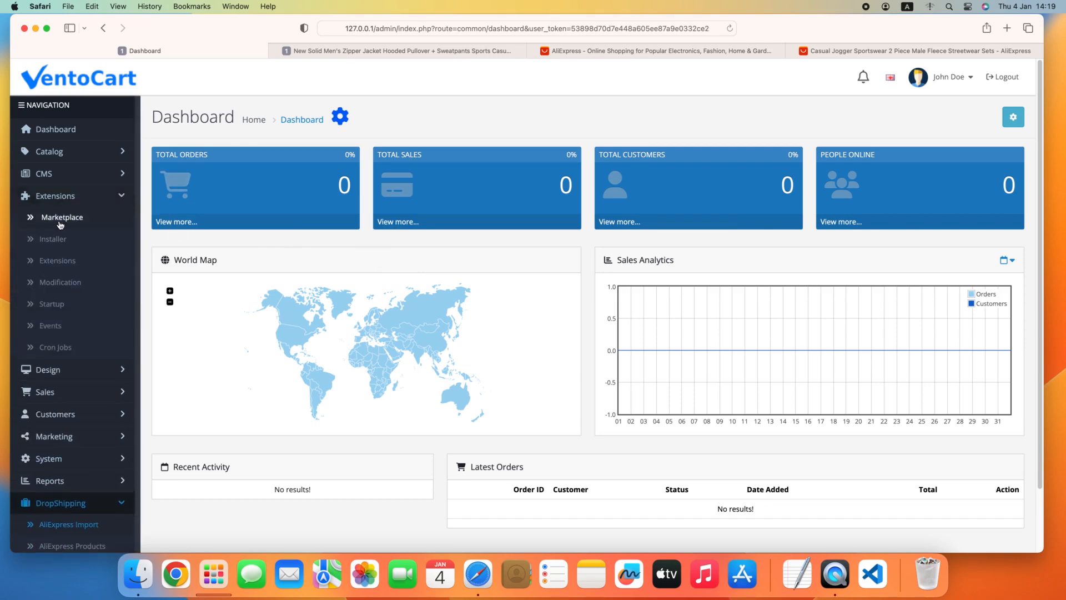
left_click(58, 241)
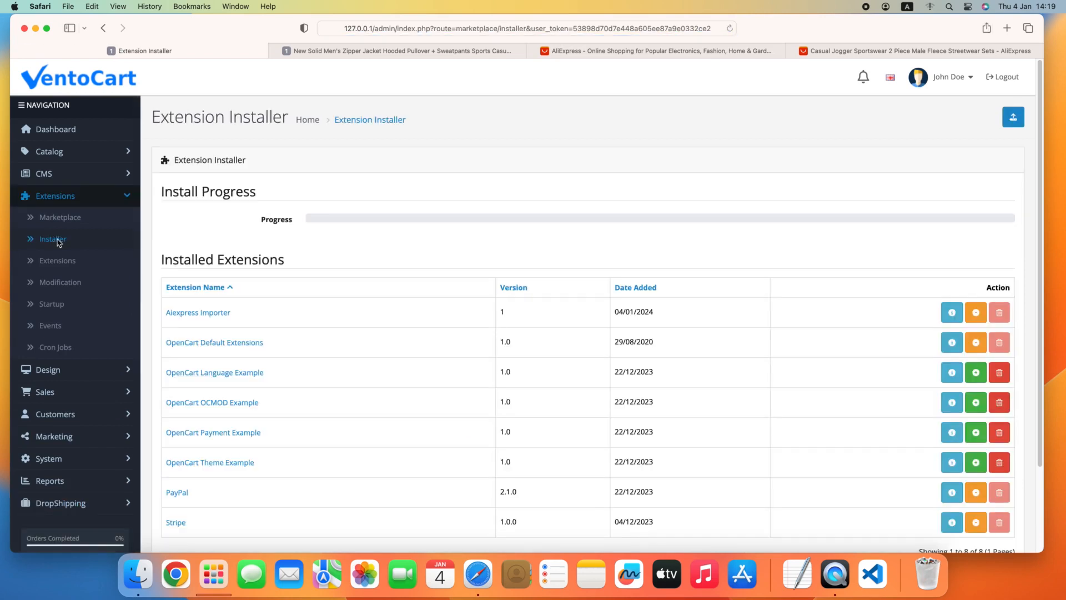
left_click(1013, 117)
left_click(645, 220)
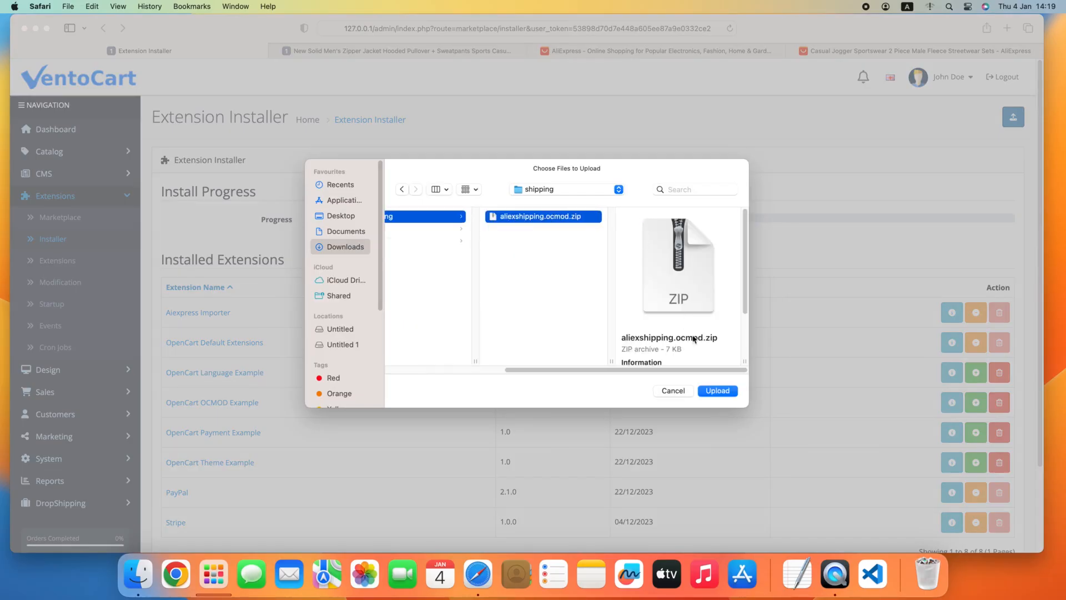
left_click(717, 390)
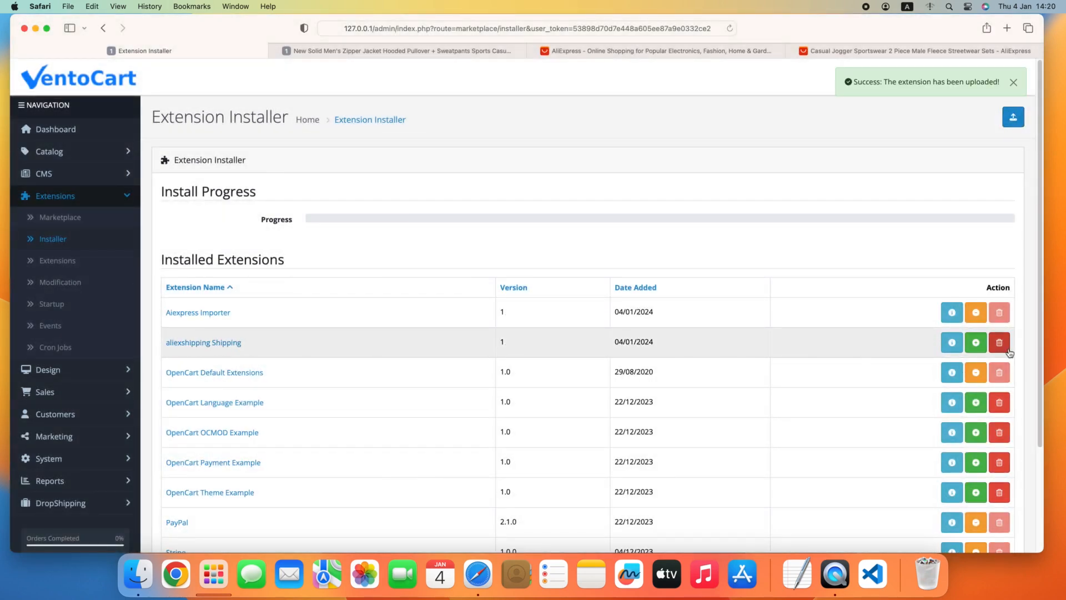
left_click(976, 344)
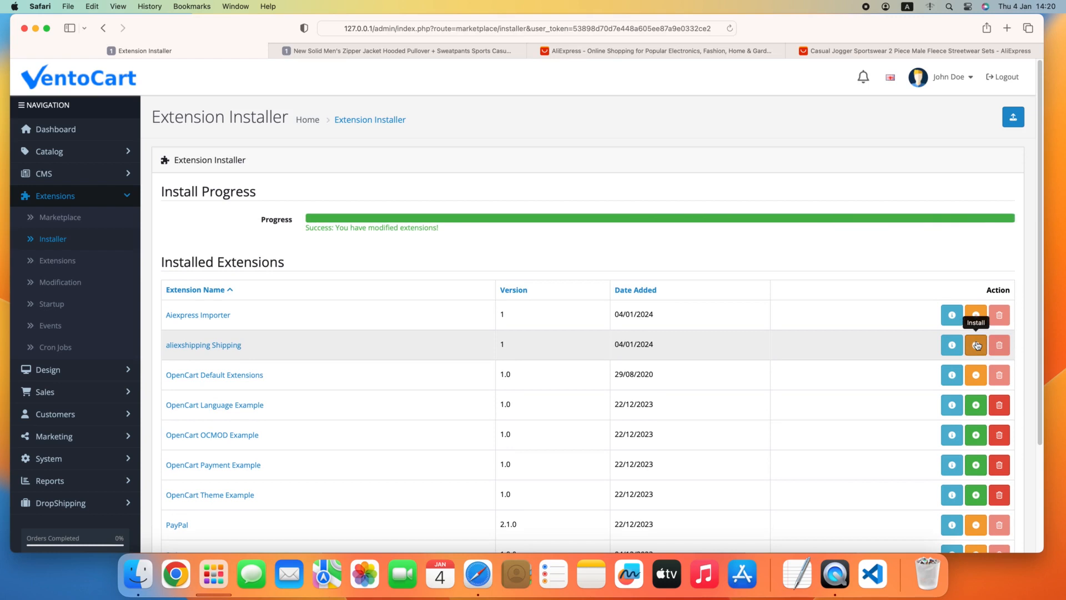
Filter the extension list to Shipping and install the AliExpress Shipping method
left_click(67, 266)
left_click(225, 233)
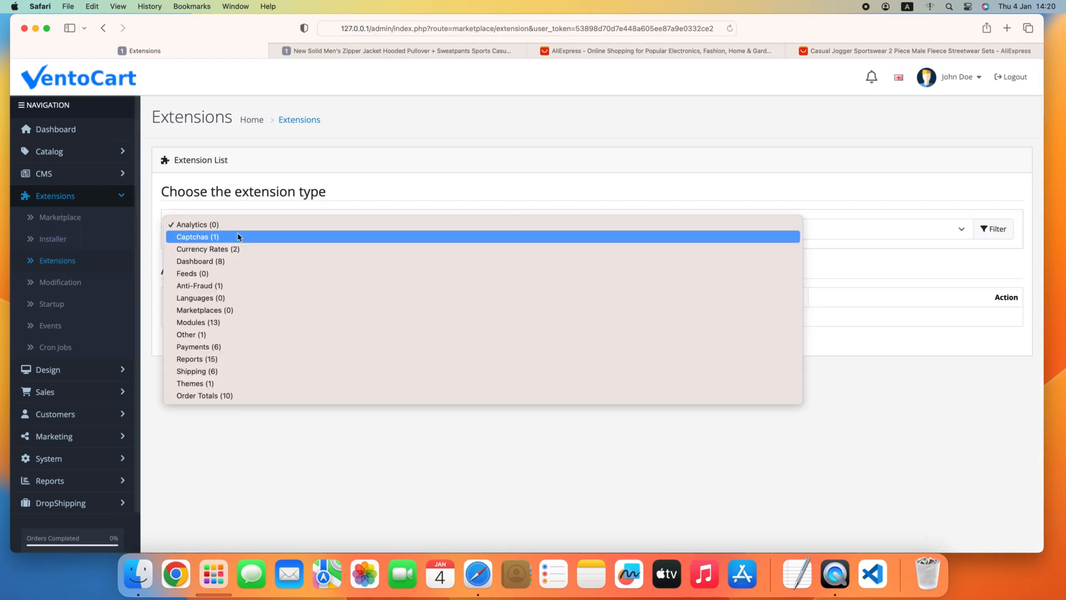
left_click(195, 372)
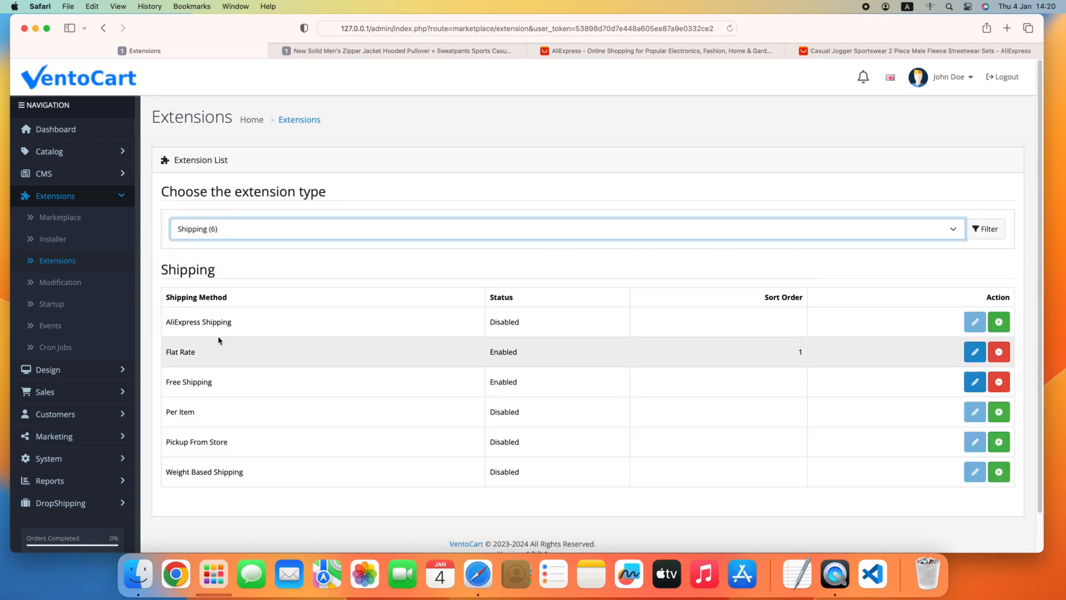
left_click(999, 323)
Edit the AliExpress Shipping settings and set the Replace AlieXpress name to MyBrand Express
left_click(976, 322)
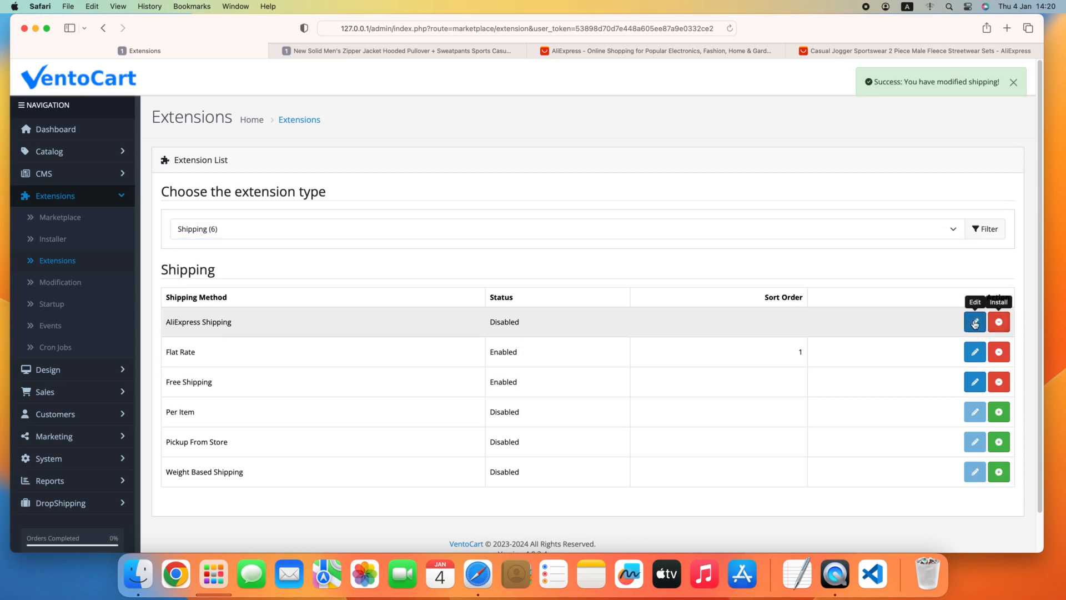
left_click_drag(222, 192, 294, 193)
left_click(316, 196)
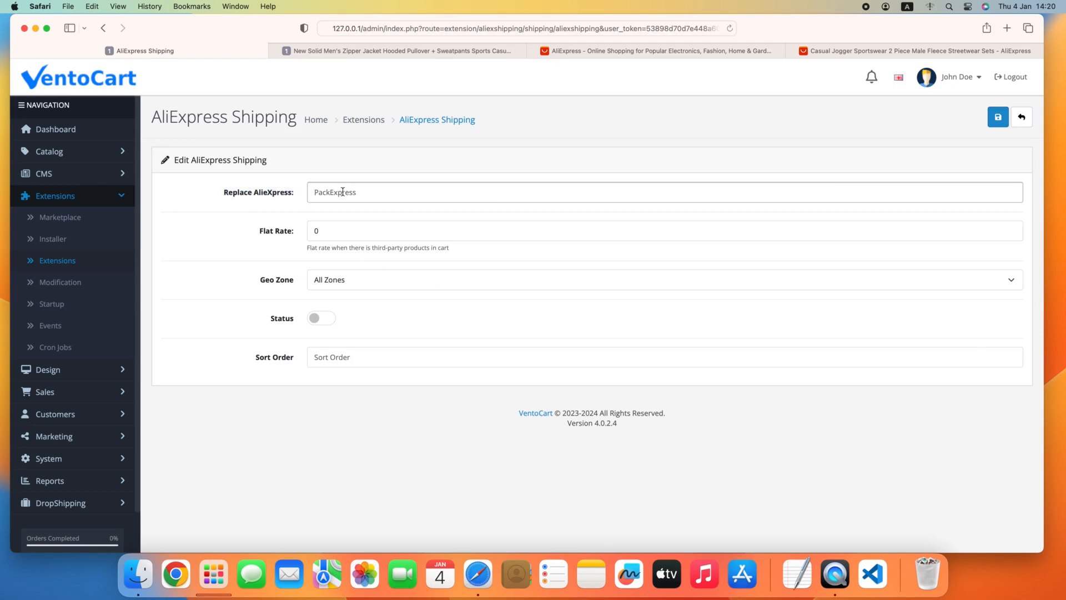
type("MyBrand Express")
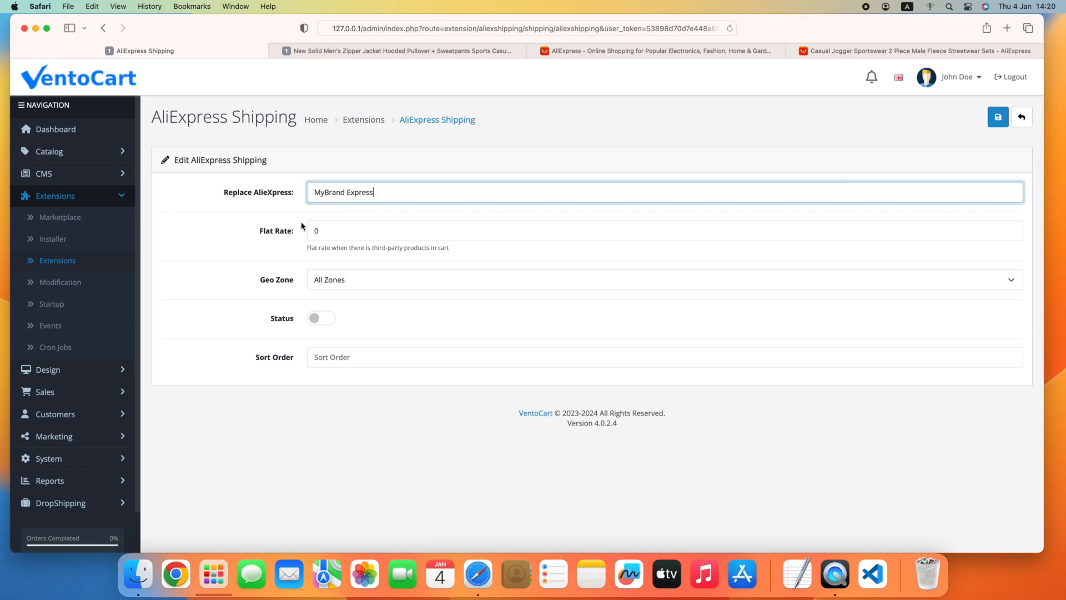
Set the flat rate for third-party products in the cart to 10
left_click_drag(307, 248, 455, 248)
double_click(439, 233)
type("1")
left_click(296, 249)
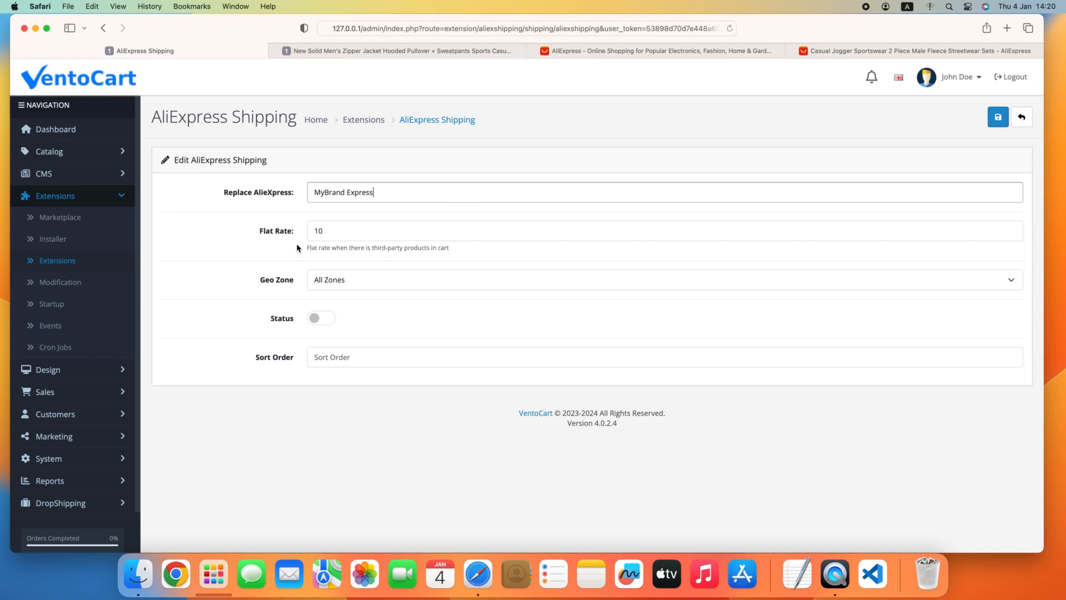
left_click_drag(299, 248, 442, 235)
double_click(440, 233)
type("1")
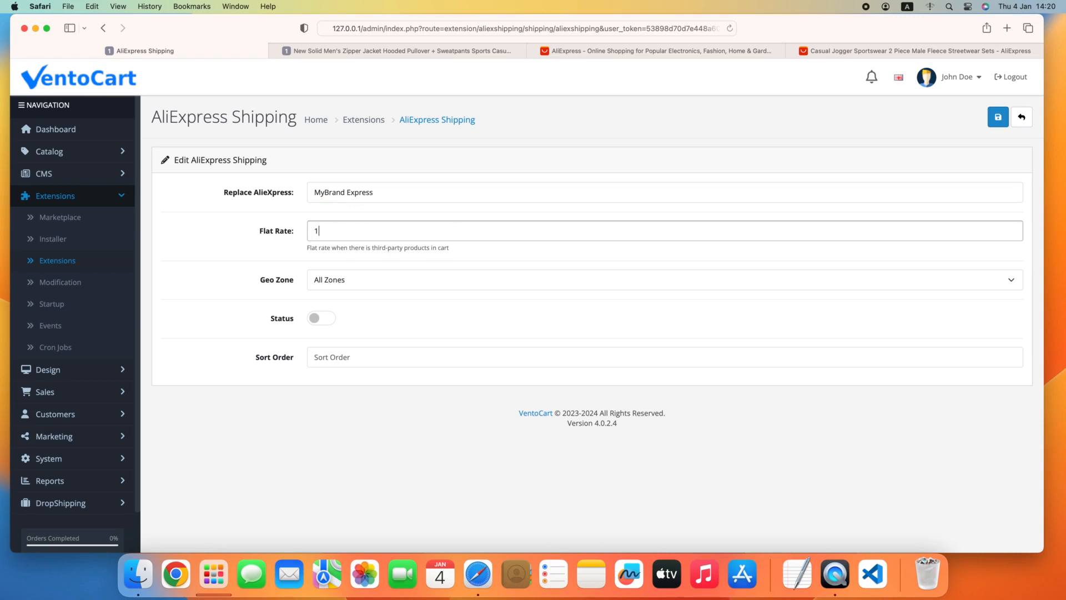
key("shift+Tab")
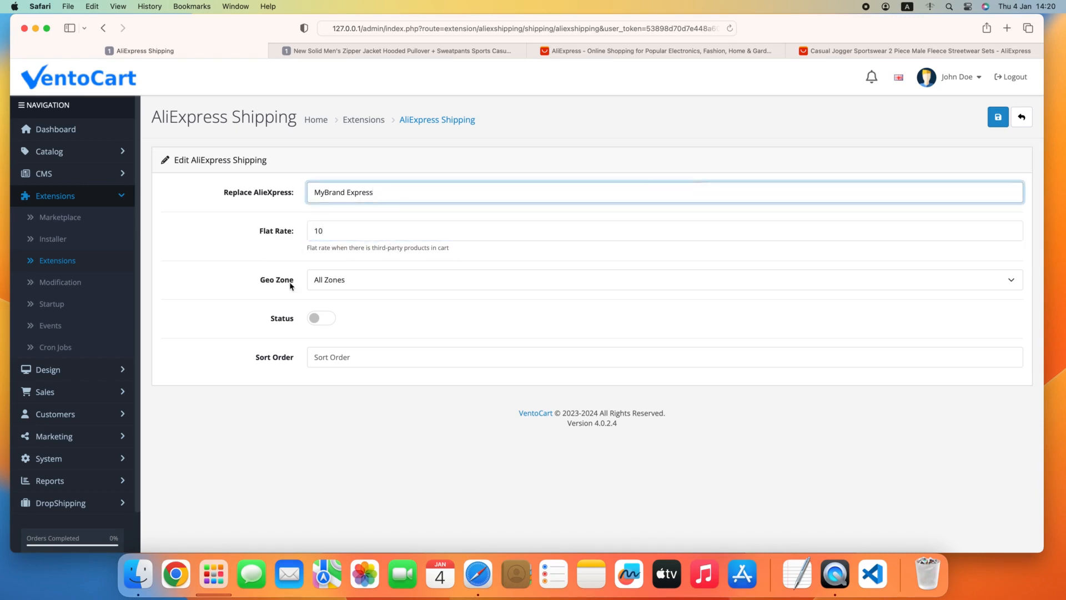
Enable the AliExpress Shipping status, save the settings and return to the dashboard
left_click(314, 317)
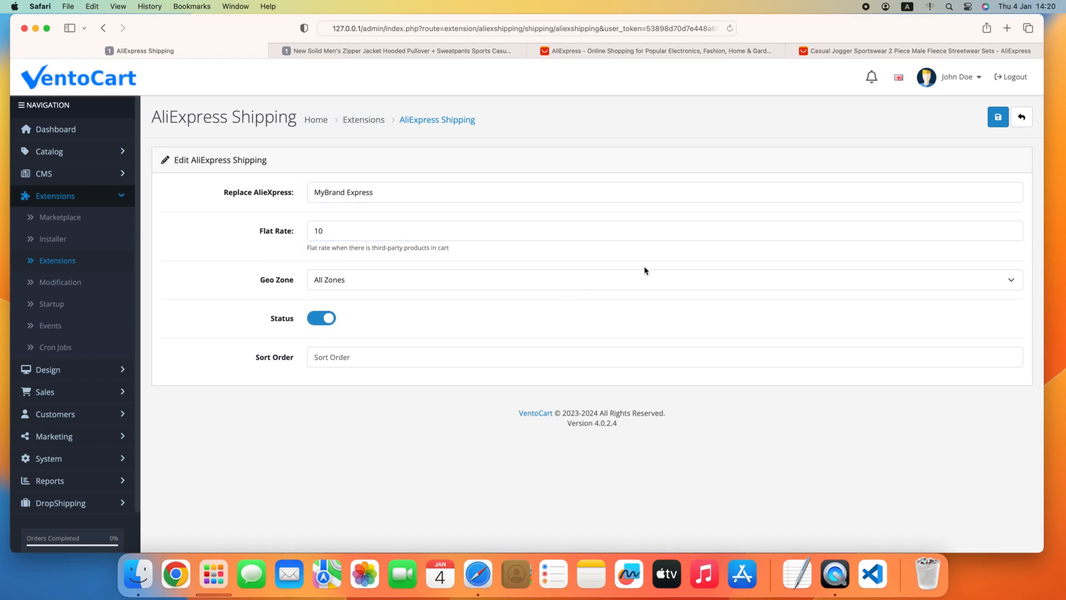
left_click(998, 117)
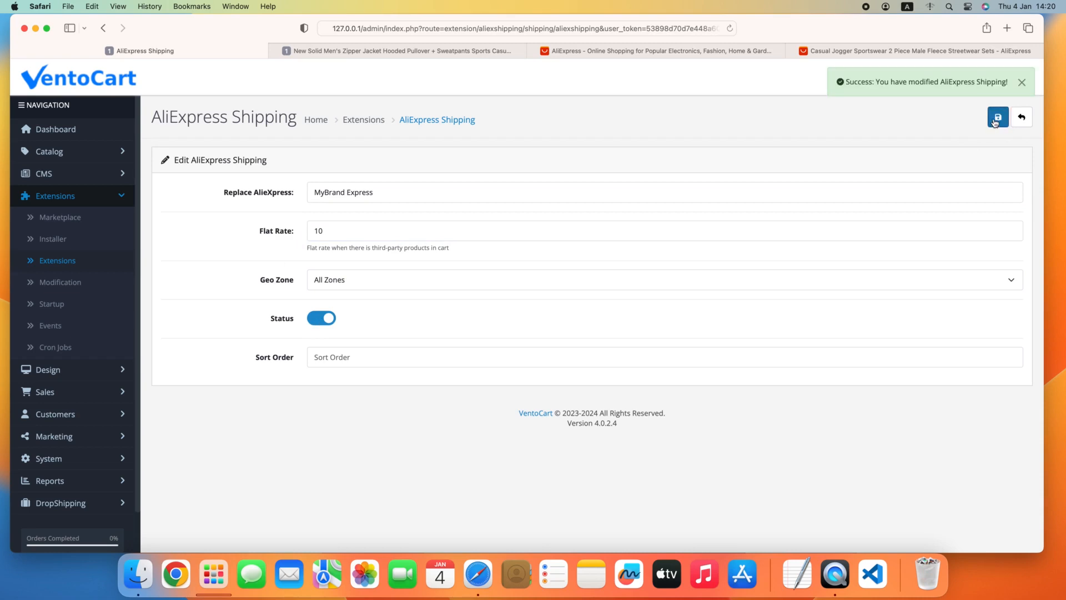
left_click(94, 80)
Add the gray size L jacket set to the storefront cart and open checkout to check the MyBrand Express shipping option
left_click(303, 50)
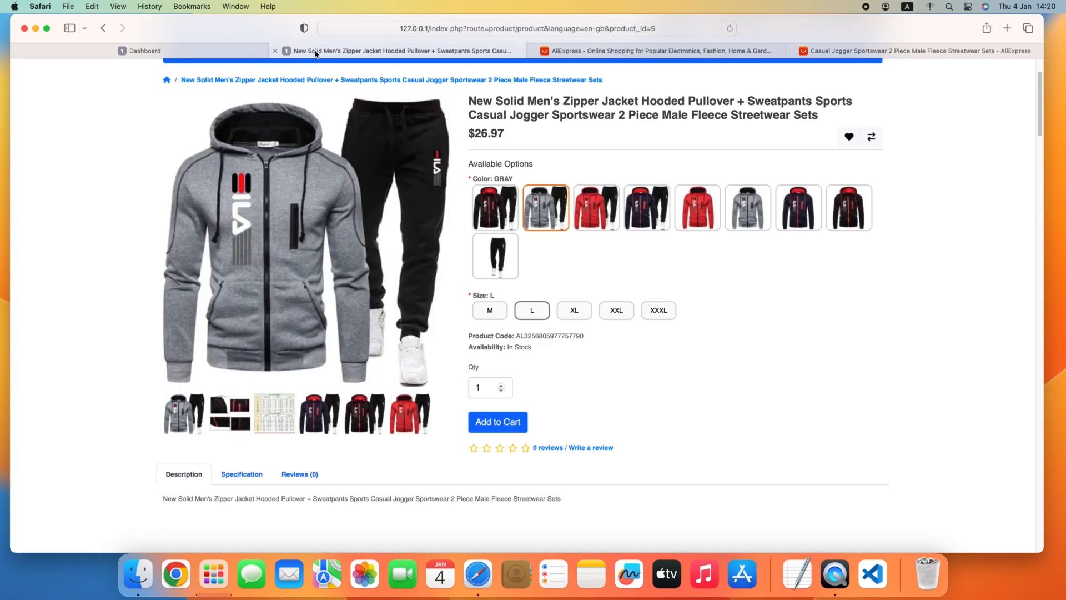
left_click(498, 426)
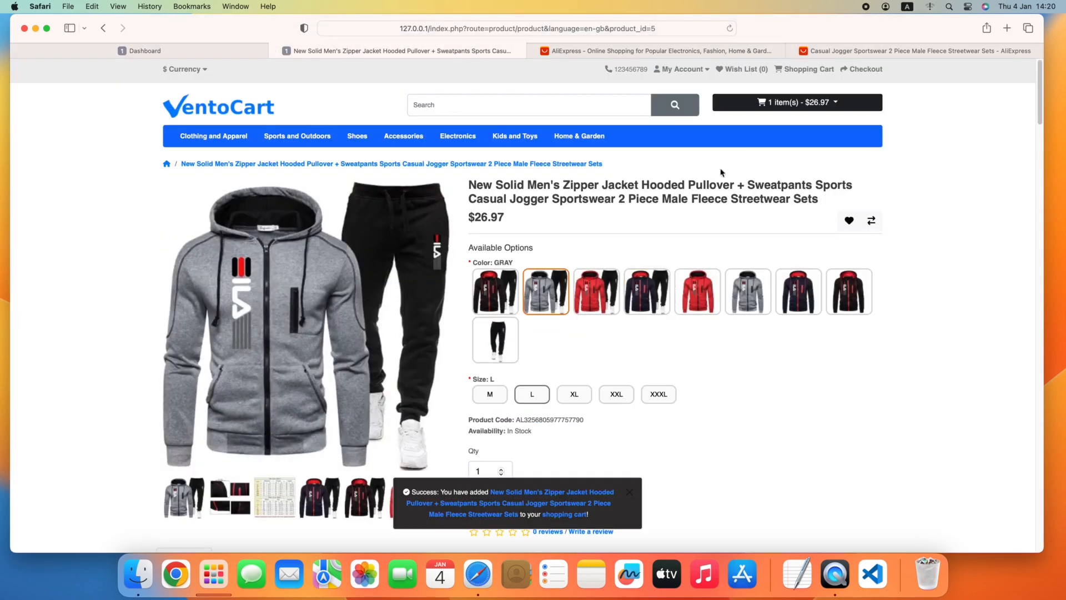
left_click(777, 103)
left_click(848, 200)
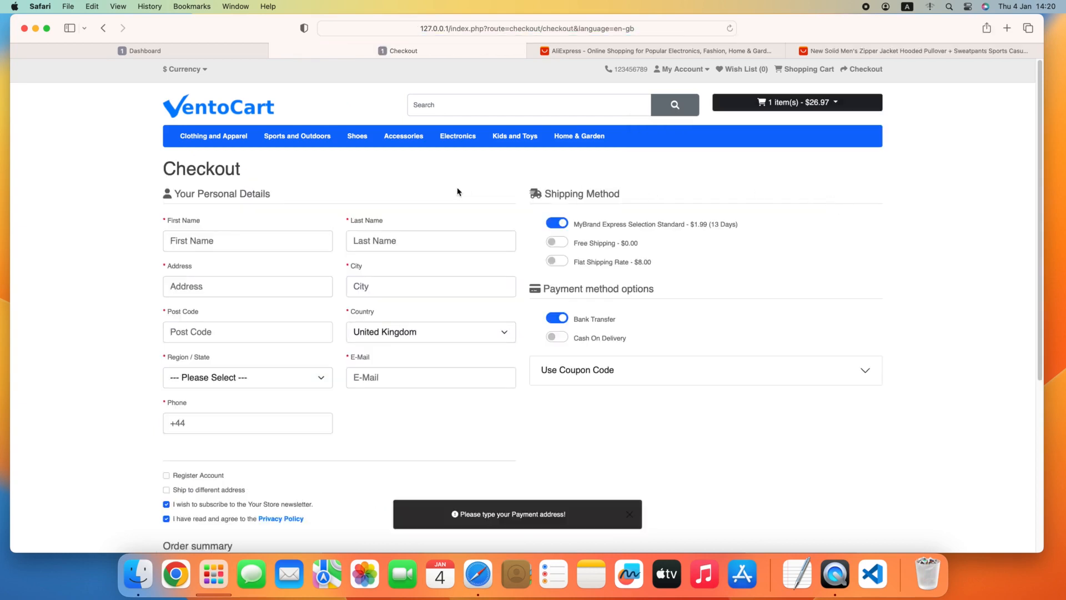
left_click_drag(574, 225, 737, 225)
left_click(741, 226)
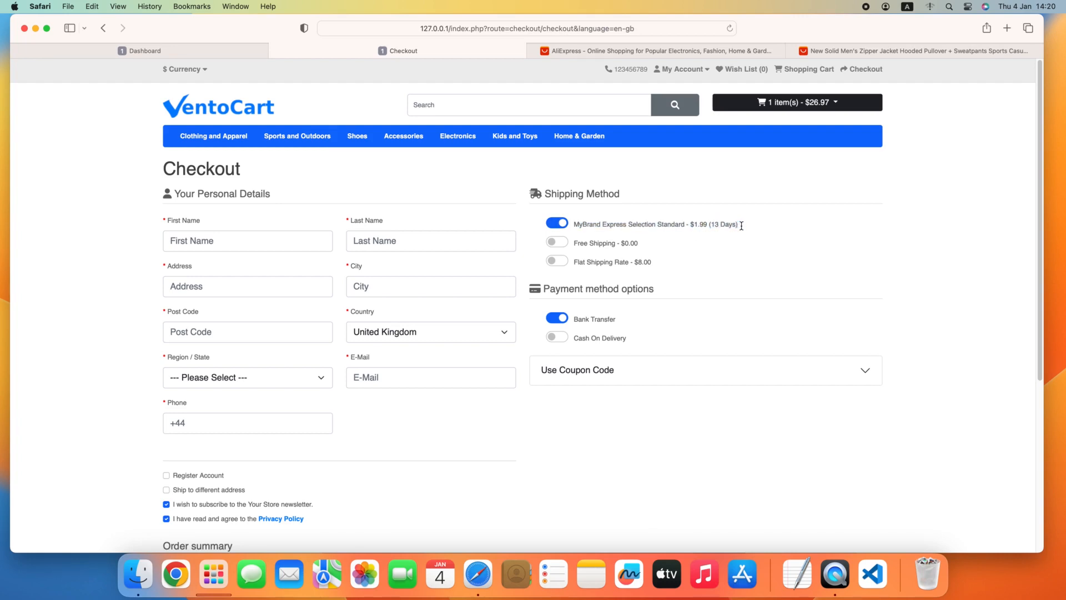
Enter the customer's first name, last name and street address in the checkout form
left_click(270, 247)
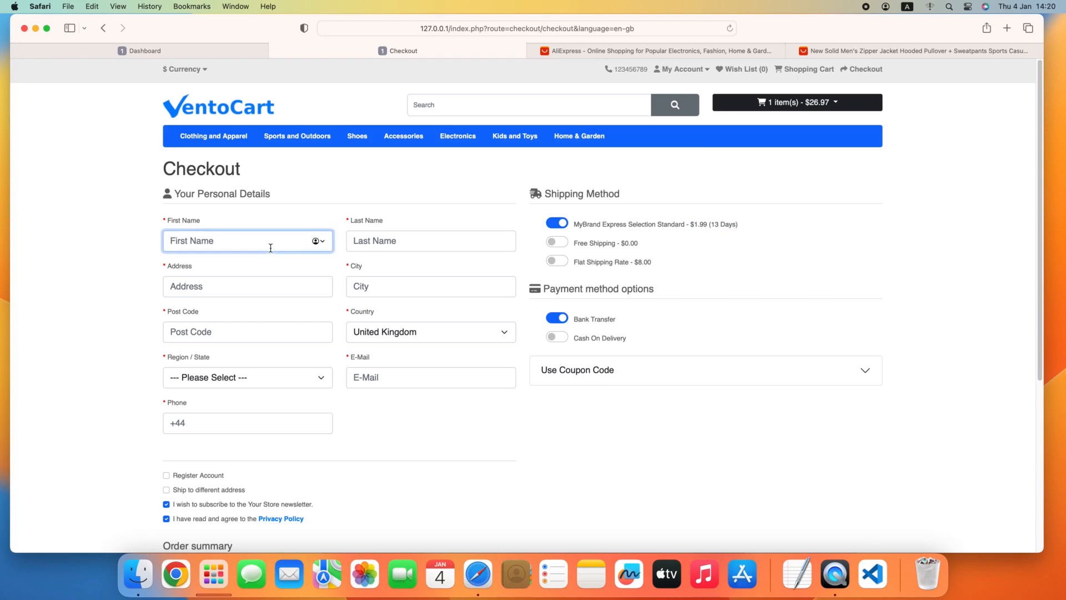
type("Alex")
key("Tab")
type("Mayson")
key("Tab")
type("Makria")
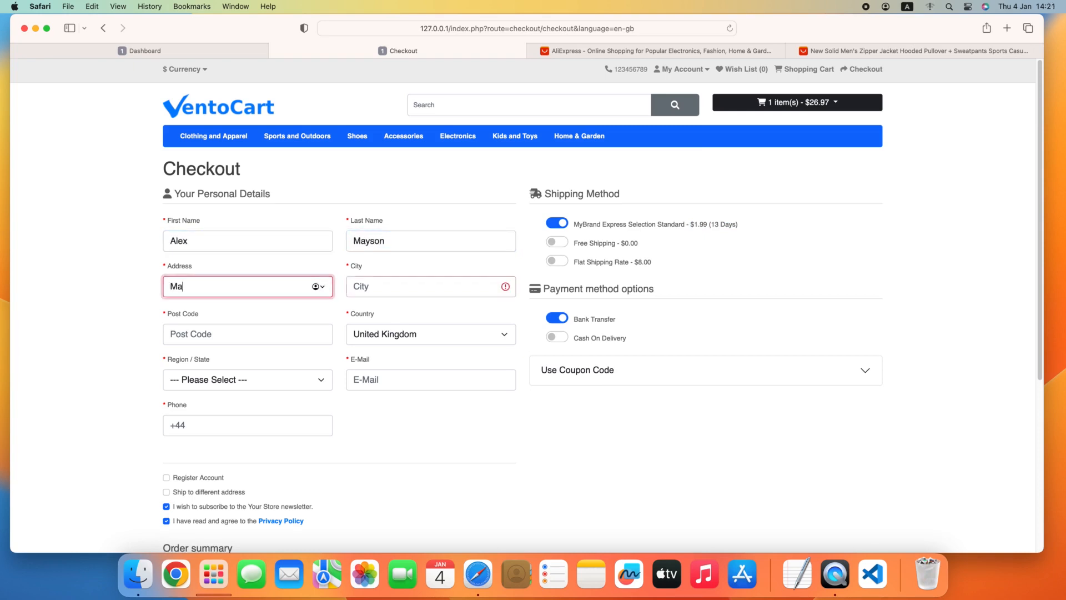
key("BackSpace")
key("BackSpace")
key("BackSpace")
key("BackSpace")
key("BackSpace")
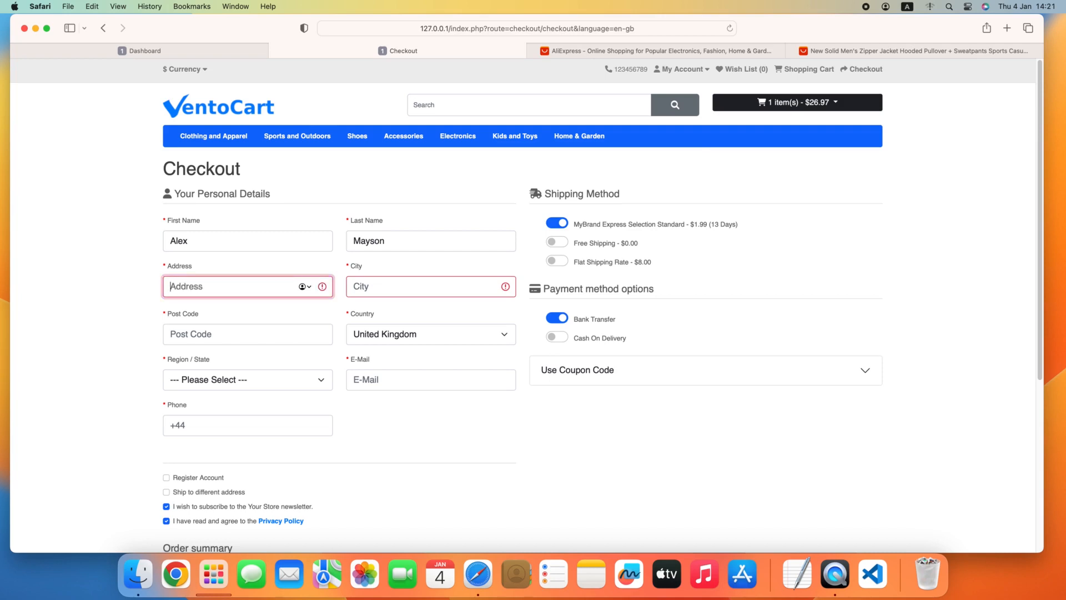
type("FarStreet 225")
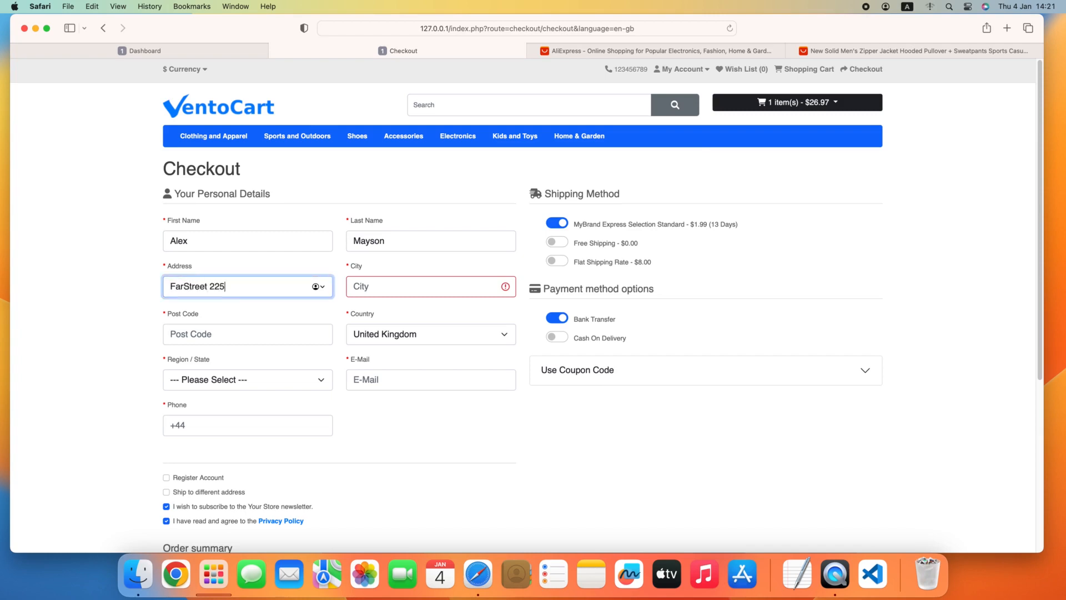
Fill in the customer's city and post code and select the region in the checkout form
key("Tab")
type("Pr")
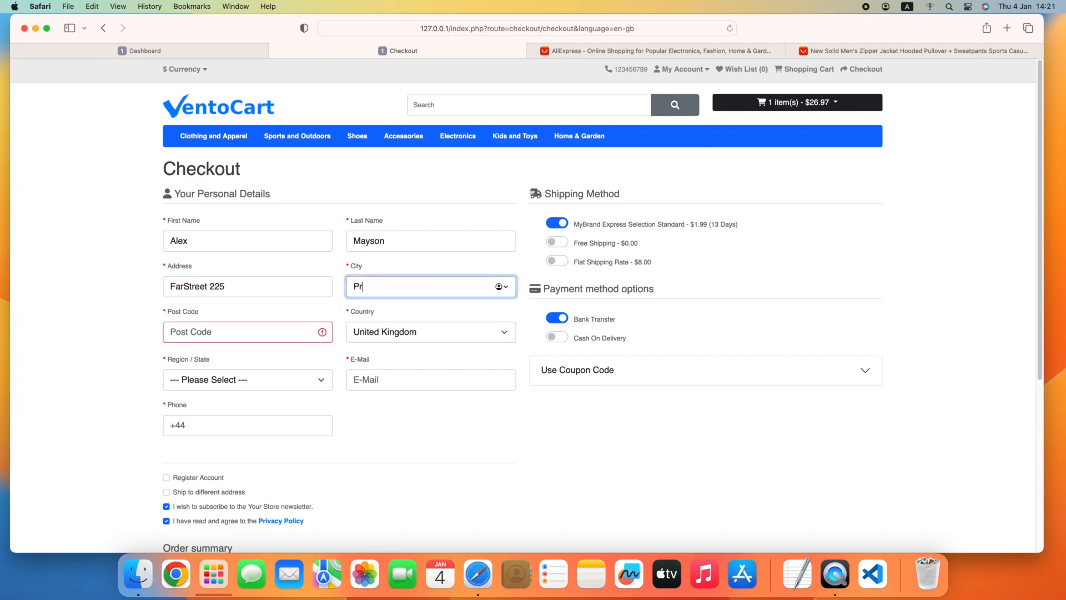
type("radise")
key("Tab")
type("123")
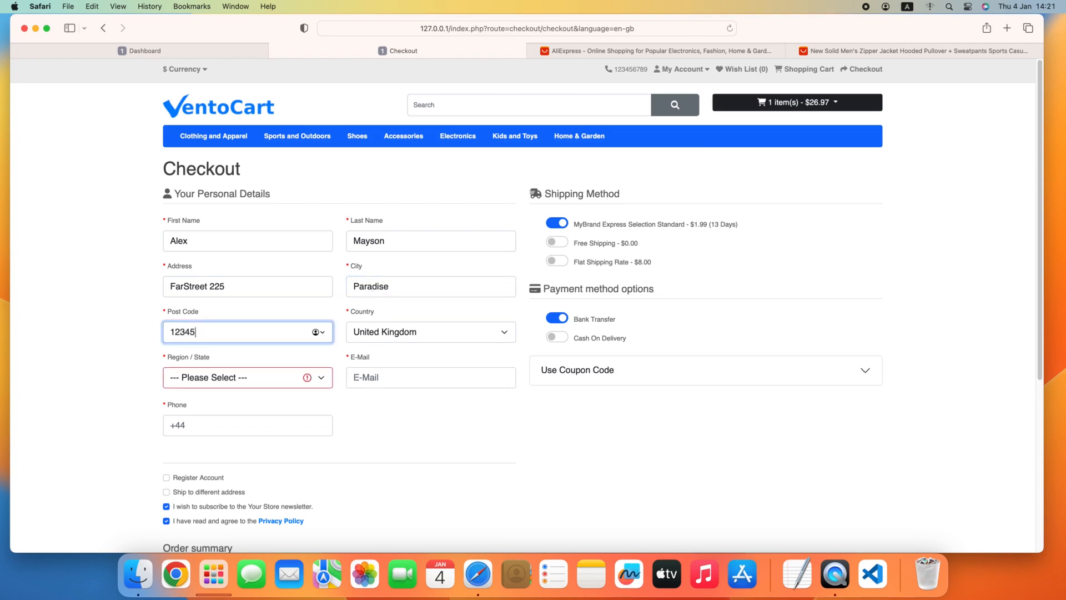
type("45")
left_click(274, 377)
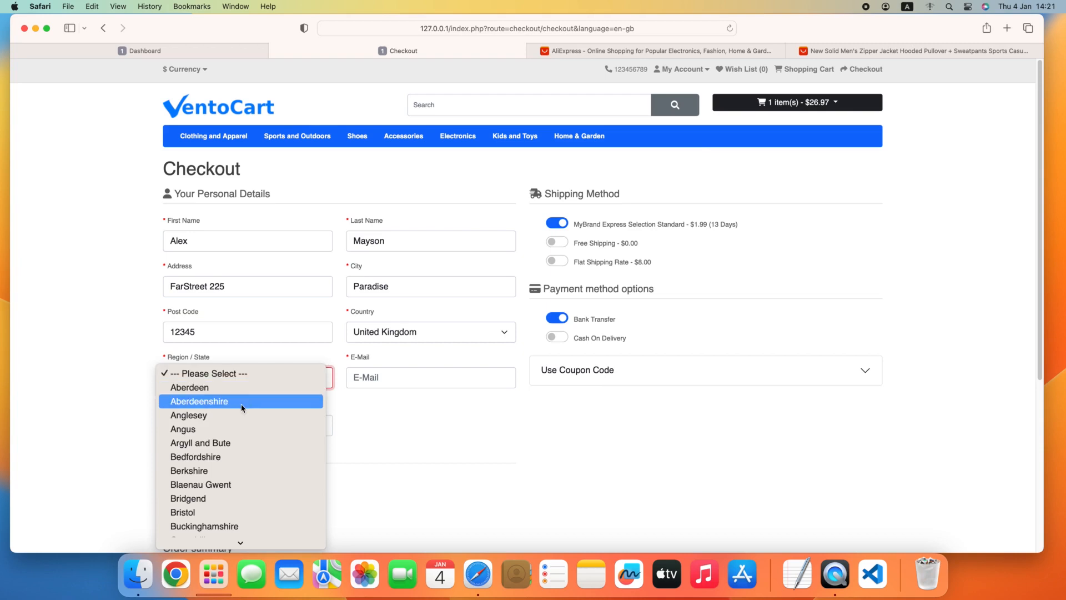
left_click(302, 399)
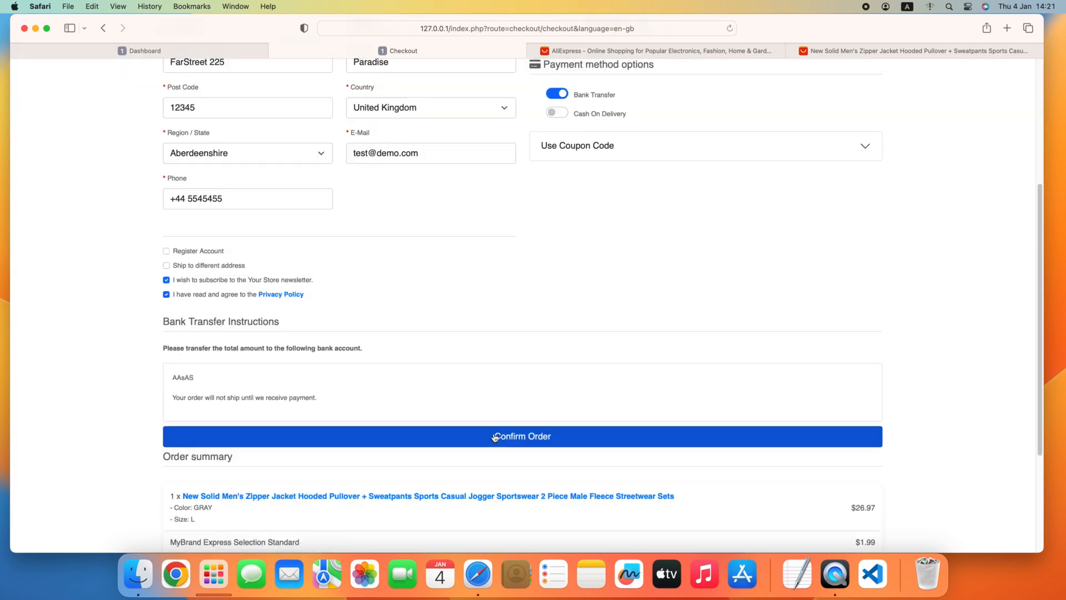
Confirm the order with bank transfer payment and return to the store's admin dashboard
left_click(495, 437)
scroll(495, 437, "down", 3)
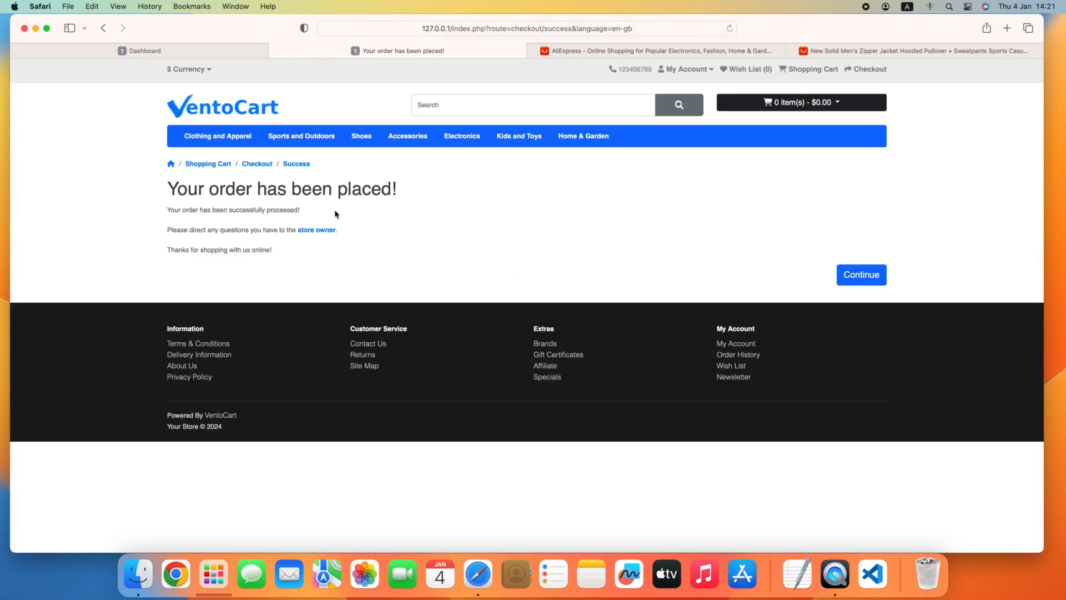
left_click(189, 53)
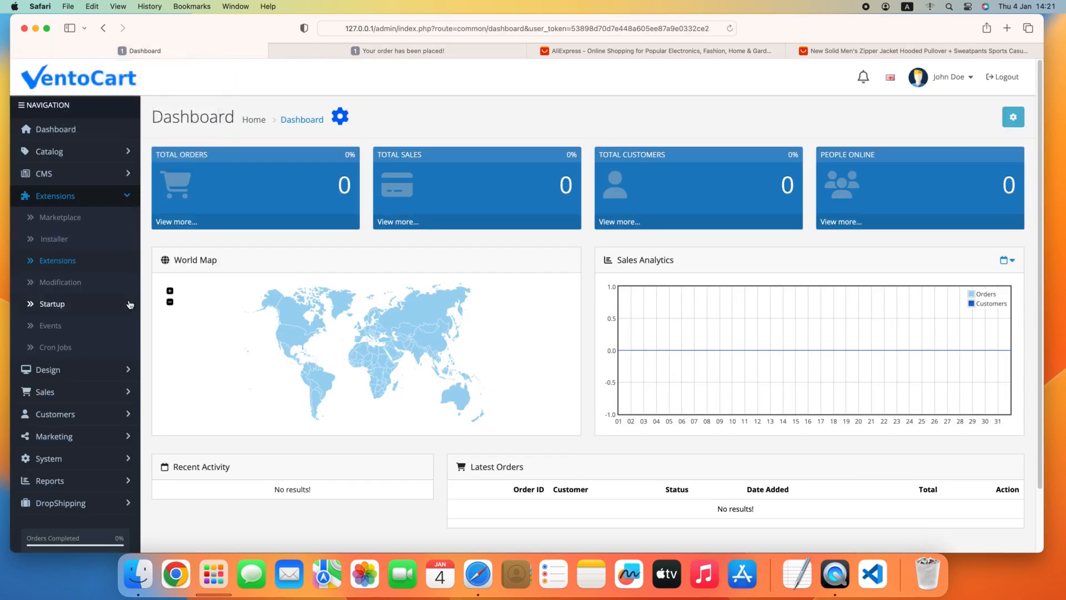
left_click(84, 199)
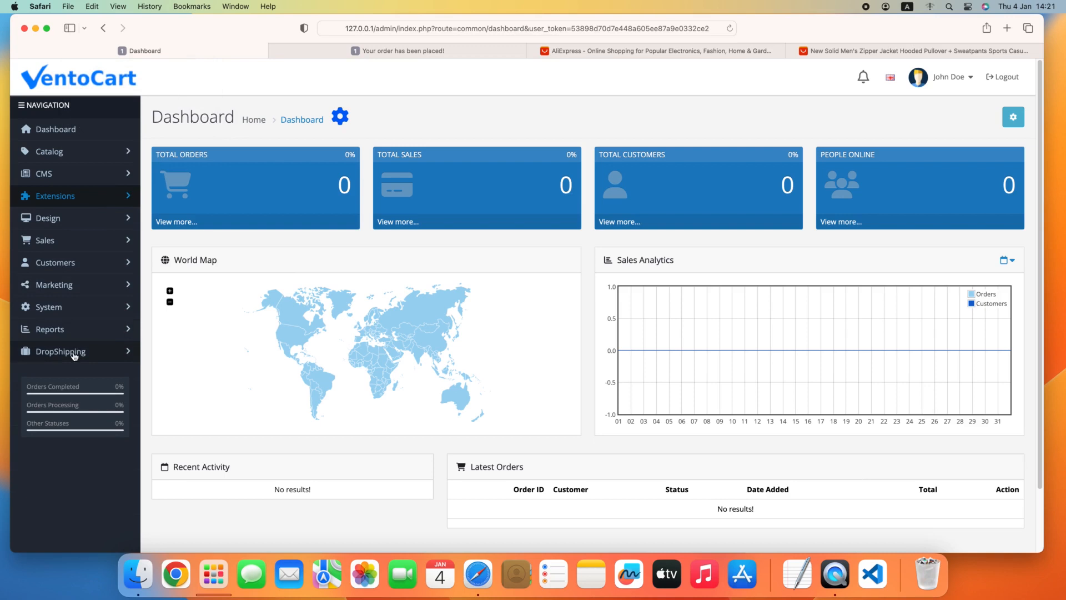
Open the AliExpress orders list, view the ordered jacket set on its AliExpress supplier page, and return to the store admin
left_click(78, 351)
left_click(67, 394)
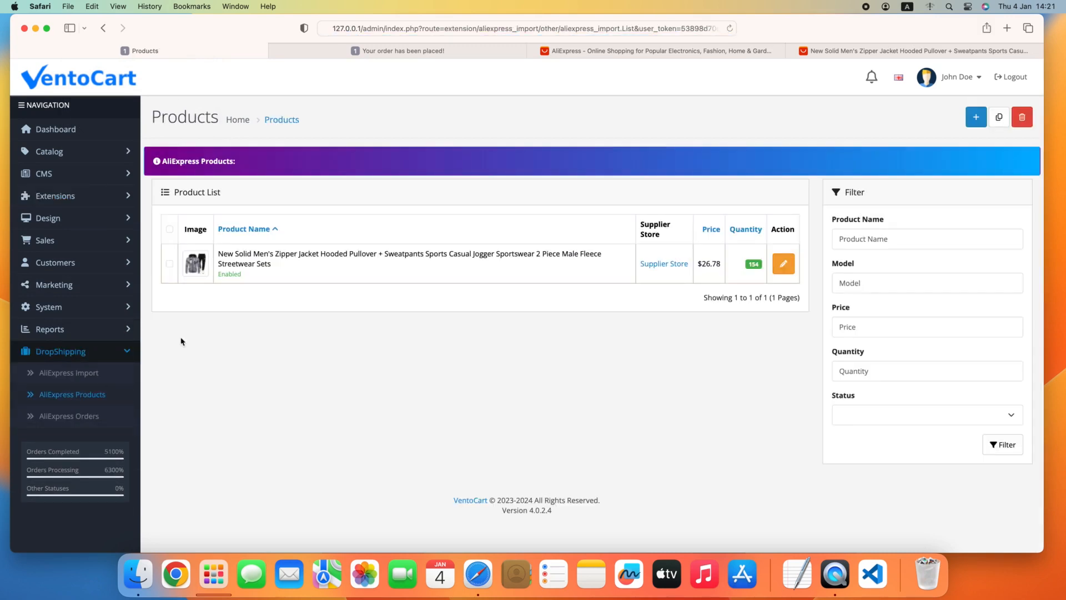
left_click(90, 414)
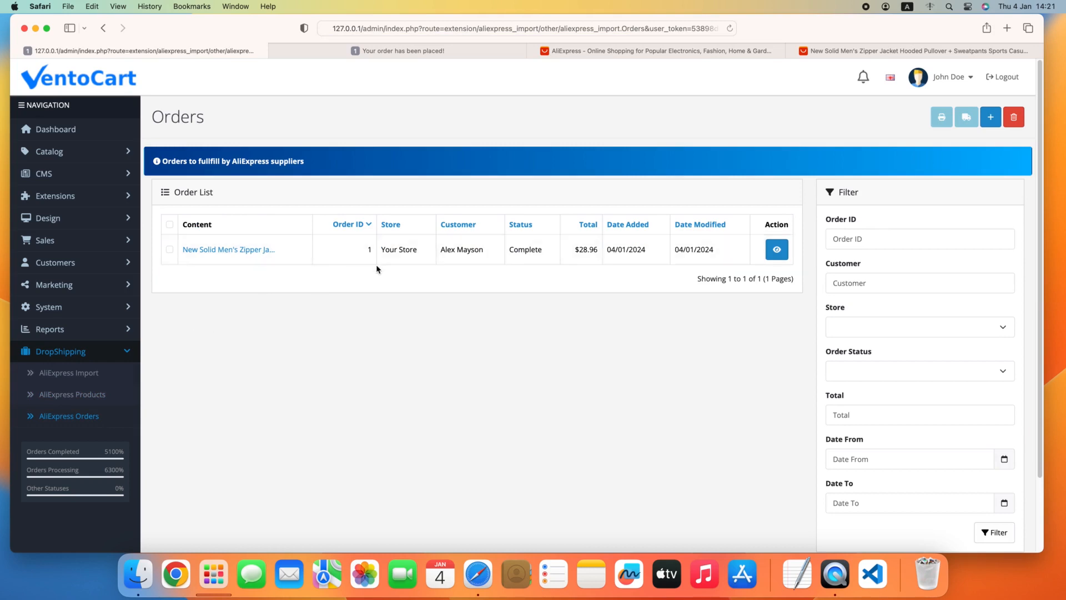
left_click(224, 254)
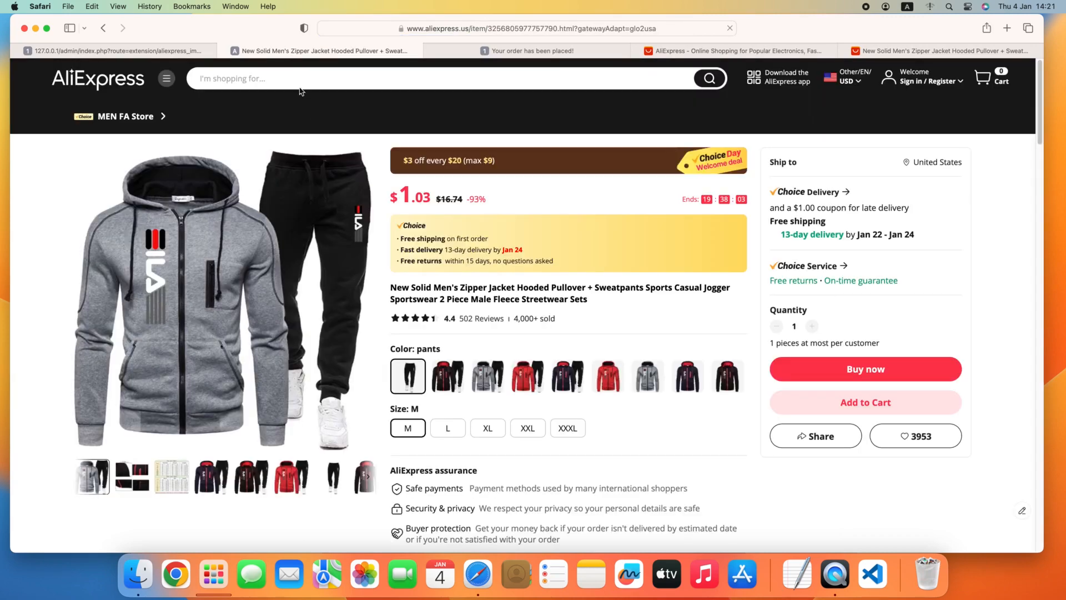
left_click(223, 51)
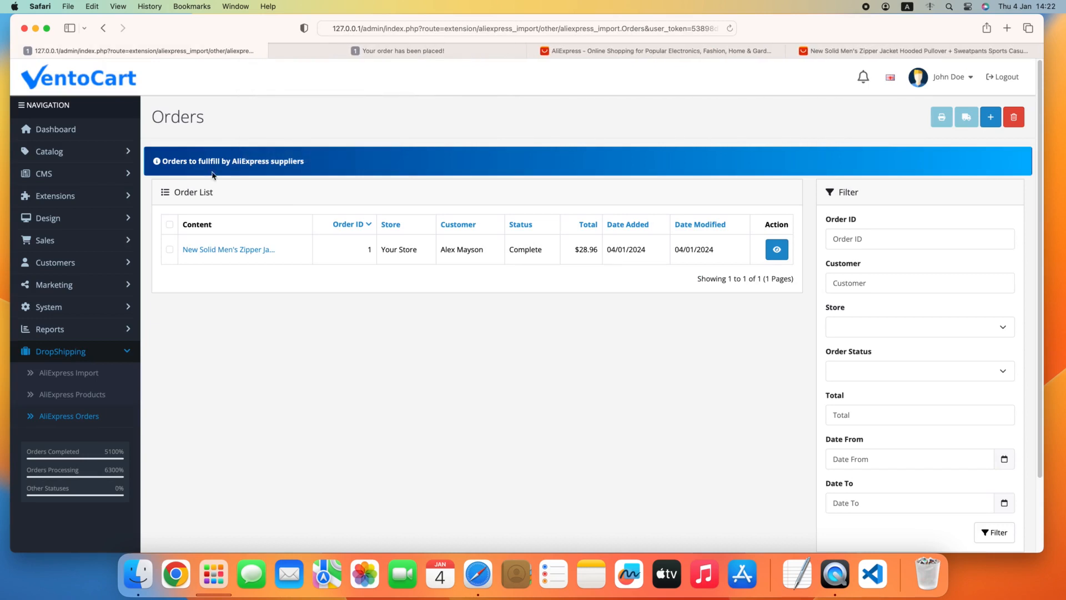
left_click(122, 89)
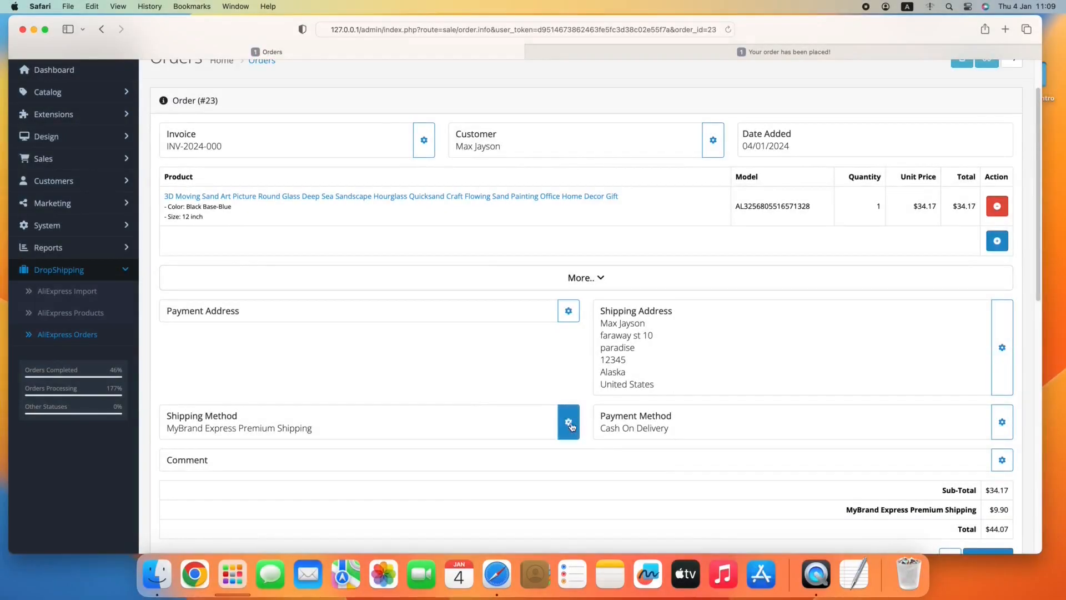
Review the shipping methods available for order #23, including MyBrand Express Premium Shipping, and close the selection without changing it
left_click(569, 422)
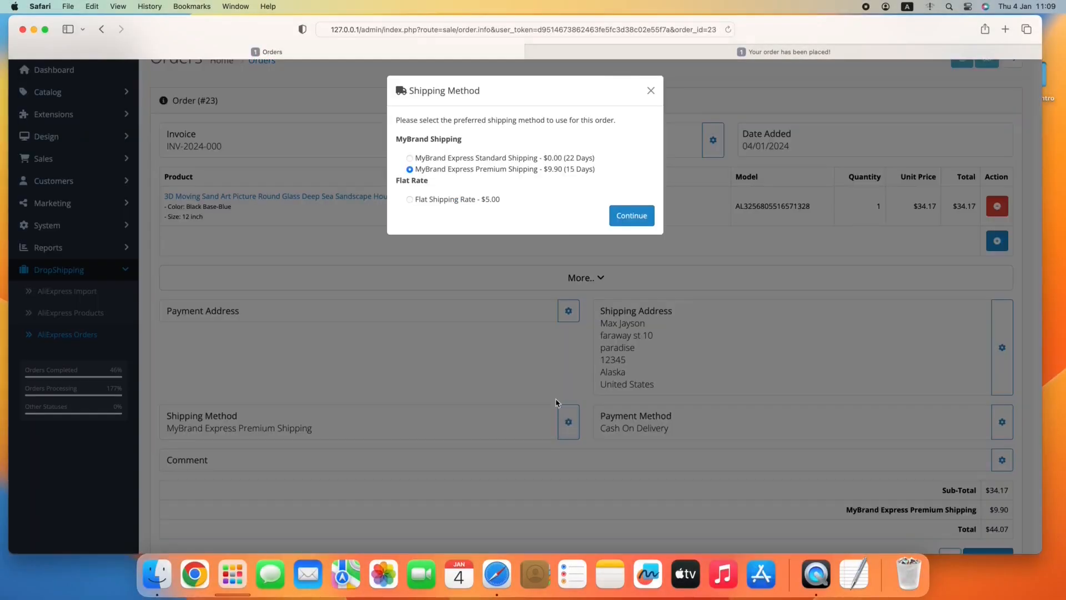
left_click_drag(544, 170, 600, 170)
left_click(639, 120)
left_click(651, 90)
scroll(806, 321, "down", 3)
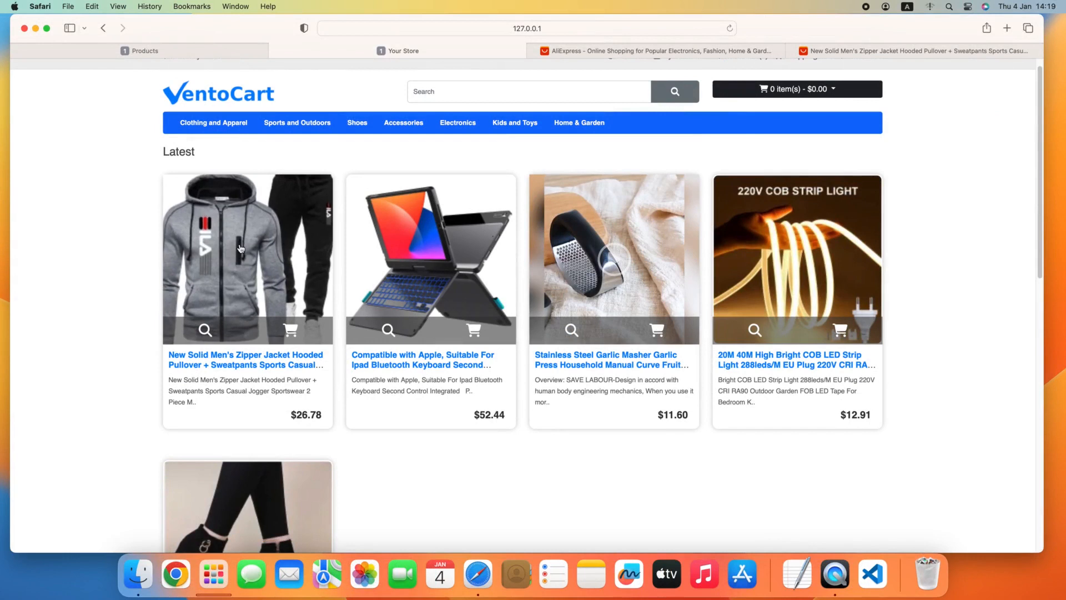
Open the zipper jacket and sweatpants set in the storefront and select the gray set in size L
left_click(237, 244)
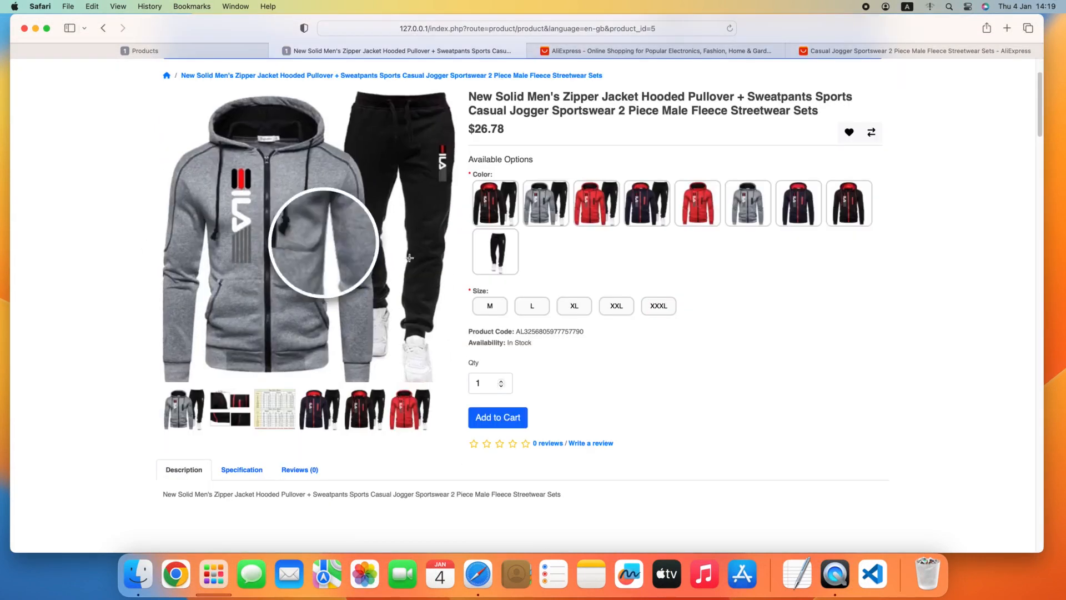
left_click(584, 222)
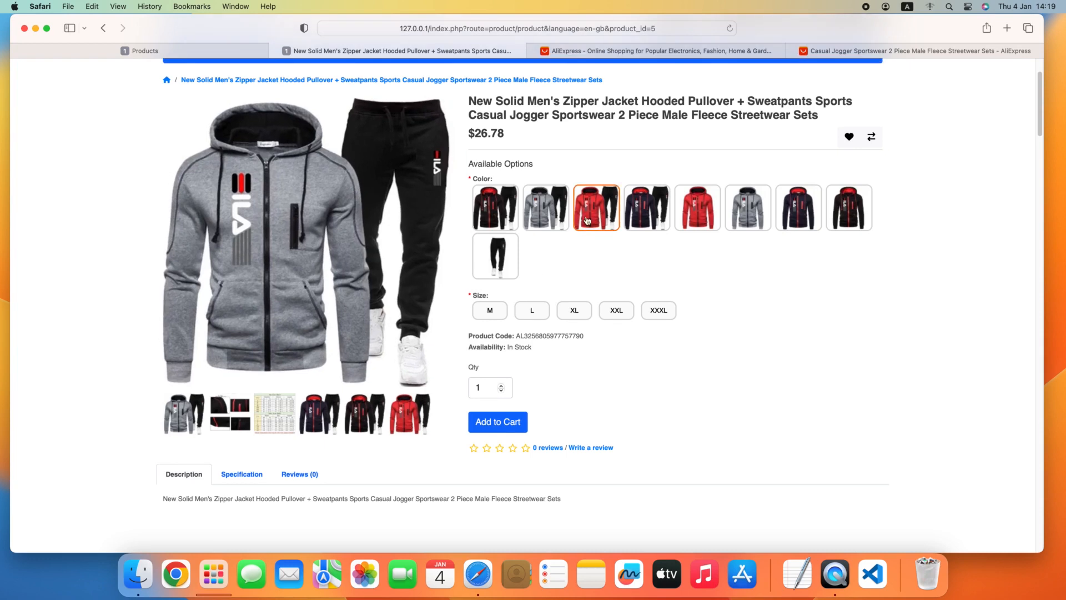
left_click(560, 220)
left_click(574, 310)
left_click(531, 311)
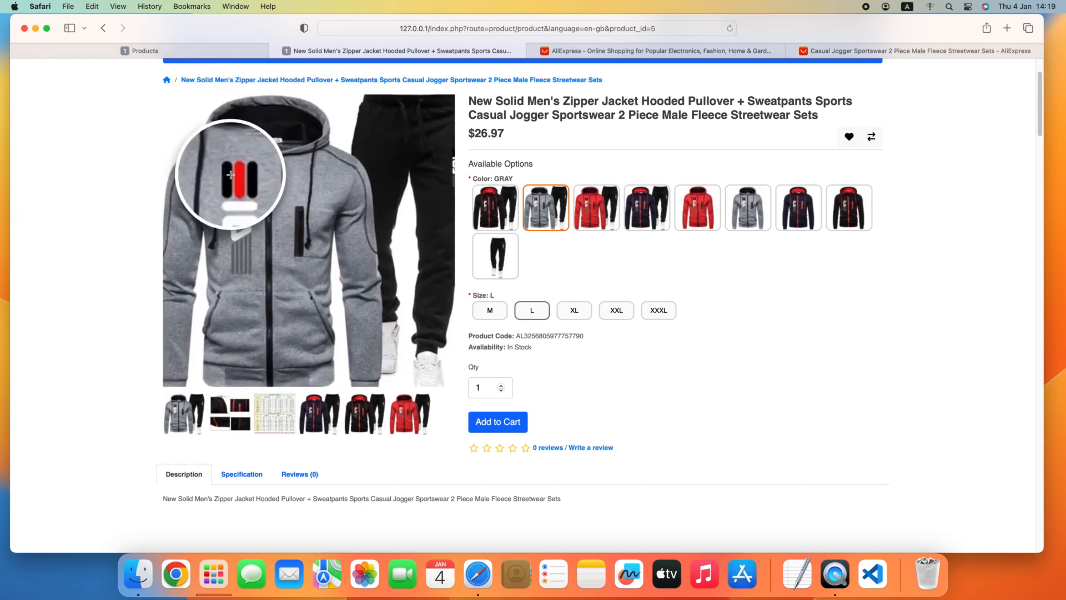
Return to the jacket set's product form in the admin, check its Data section, and go back to the dashboard
left_click(198, 51)
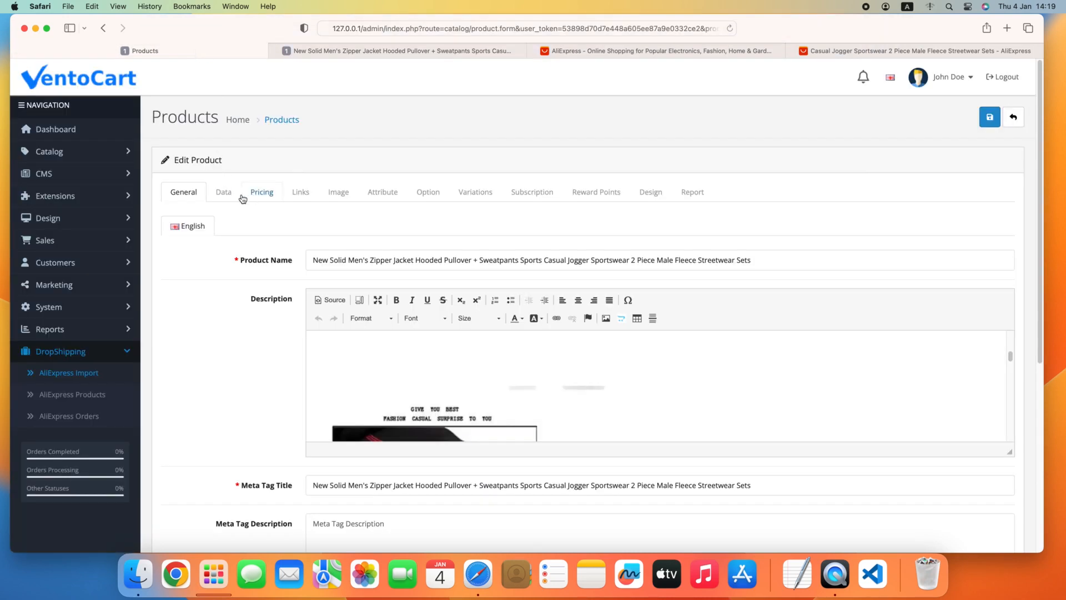
left_click(224, 194)
left_click(106, 76)
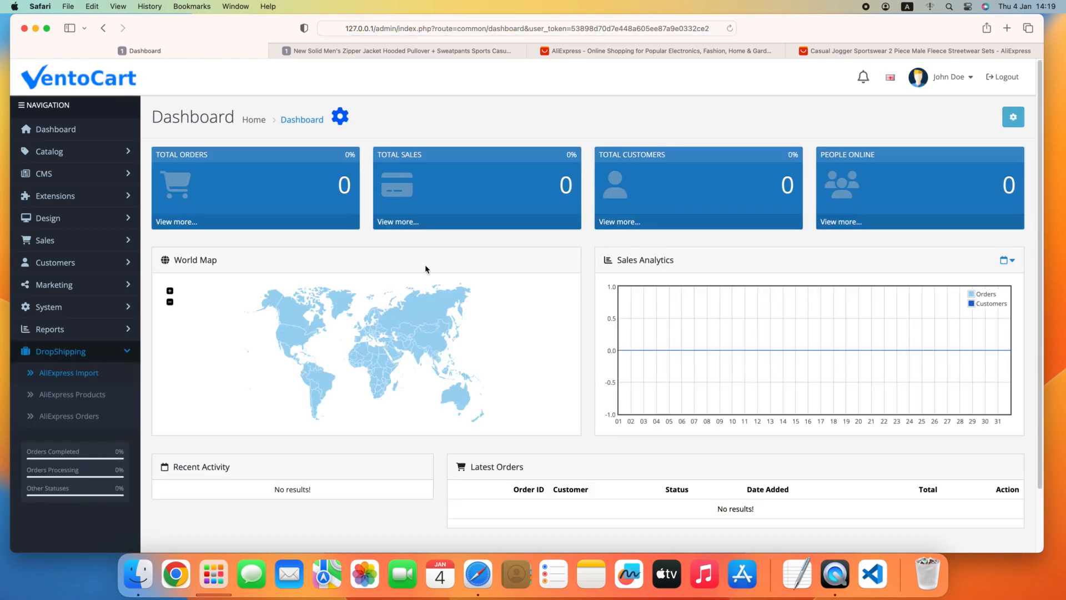